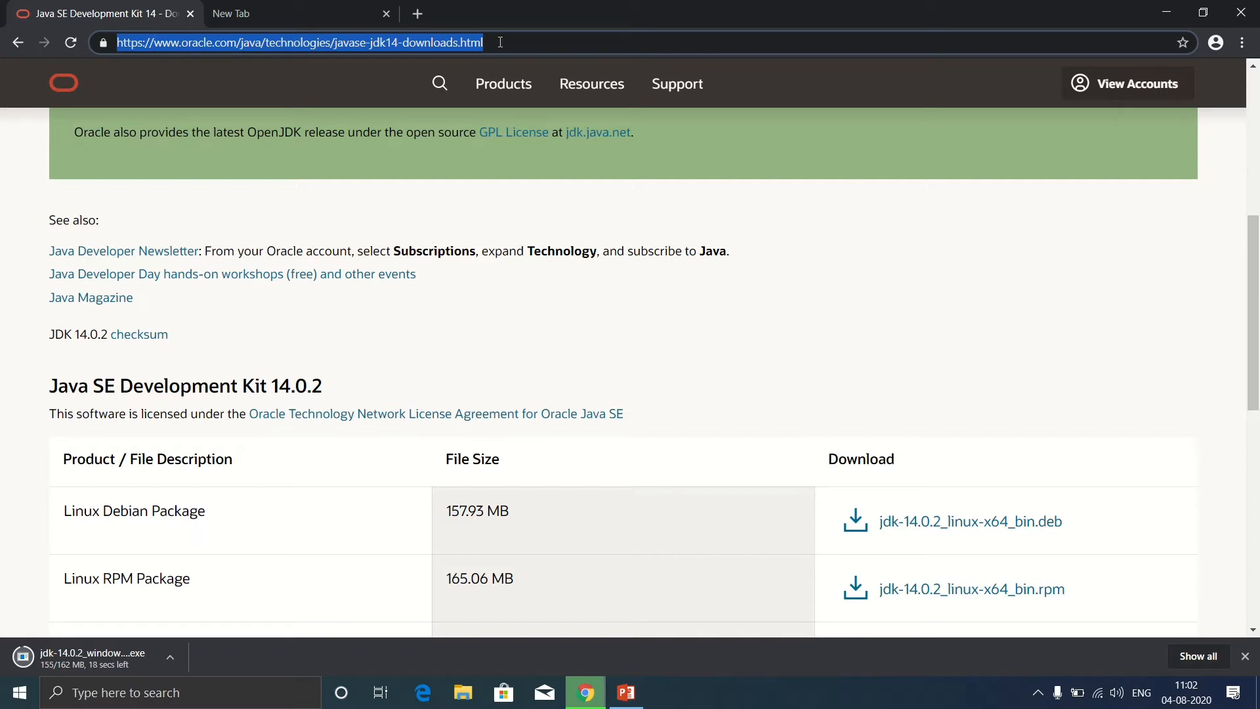
# Step: Review the Java SE Development Kit 14.0.2 download table on the Oracle page and minimize the browser
pyautogui.click(723, 284)
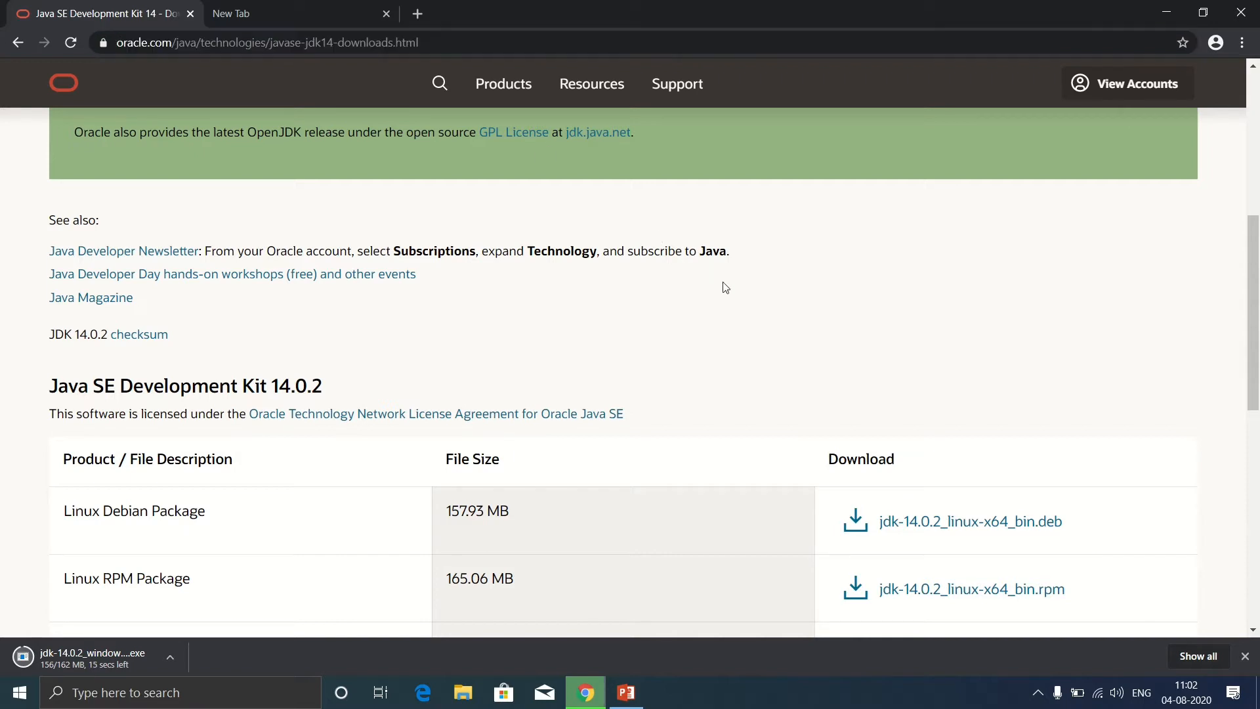
pyautogui.moveTo(1254, 252); pyautogui.dragTo(1255, 374)
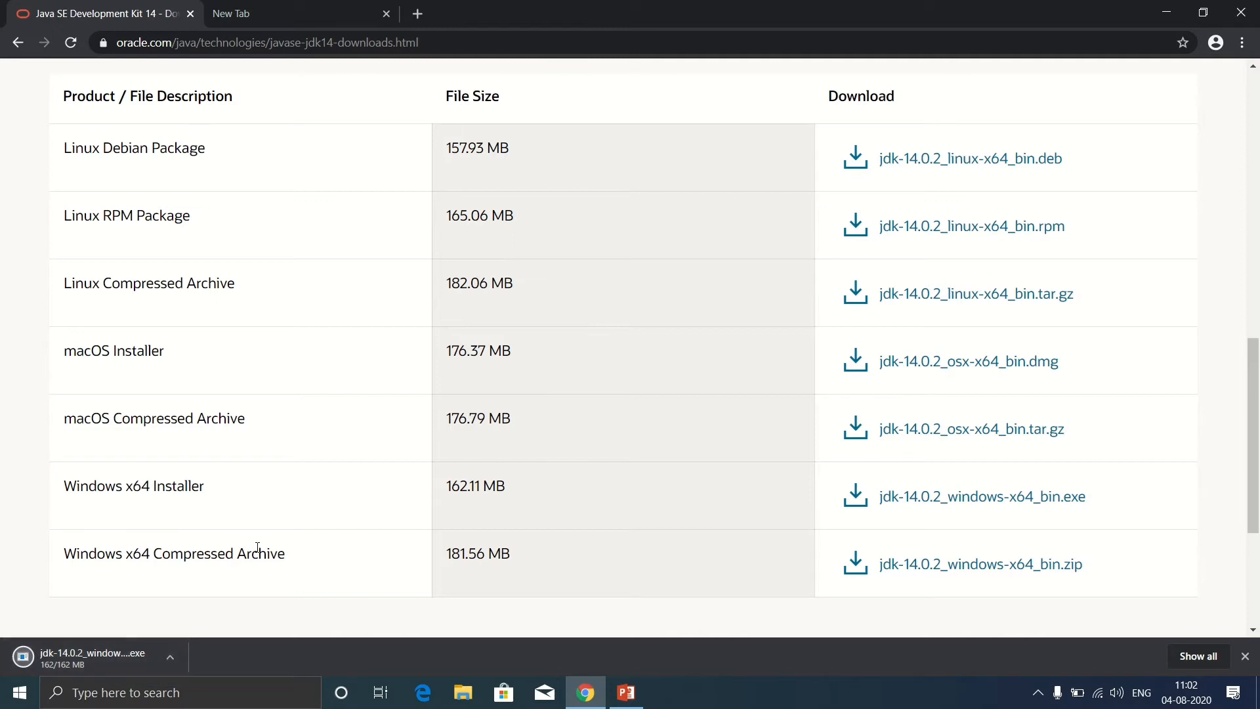
pyautogui.moveTo(1165, 8)
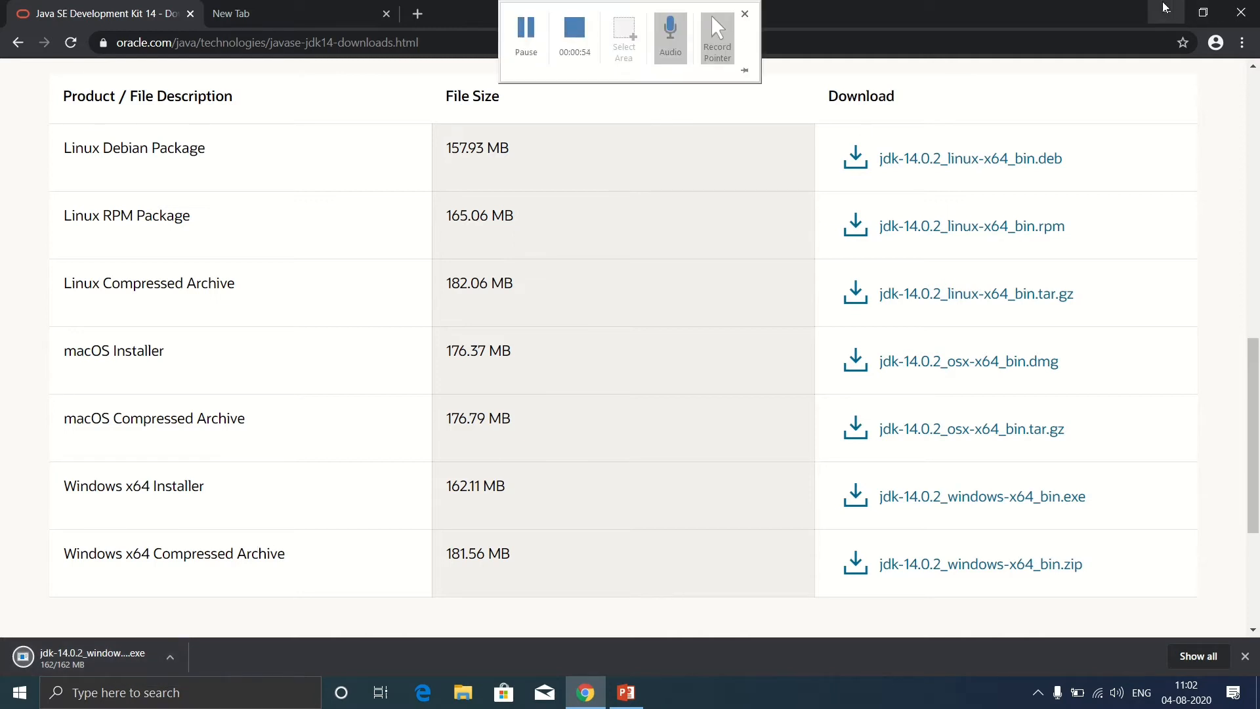
pyautogui.click(1165, 11)
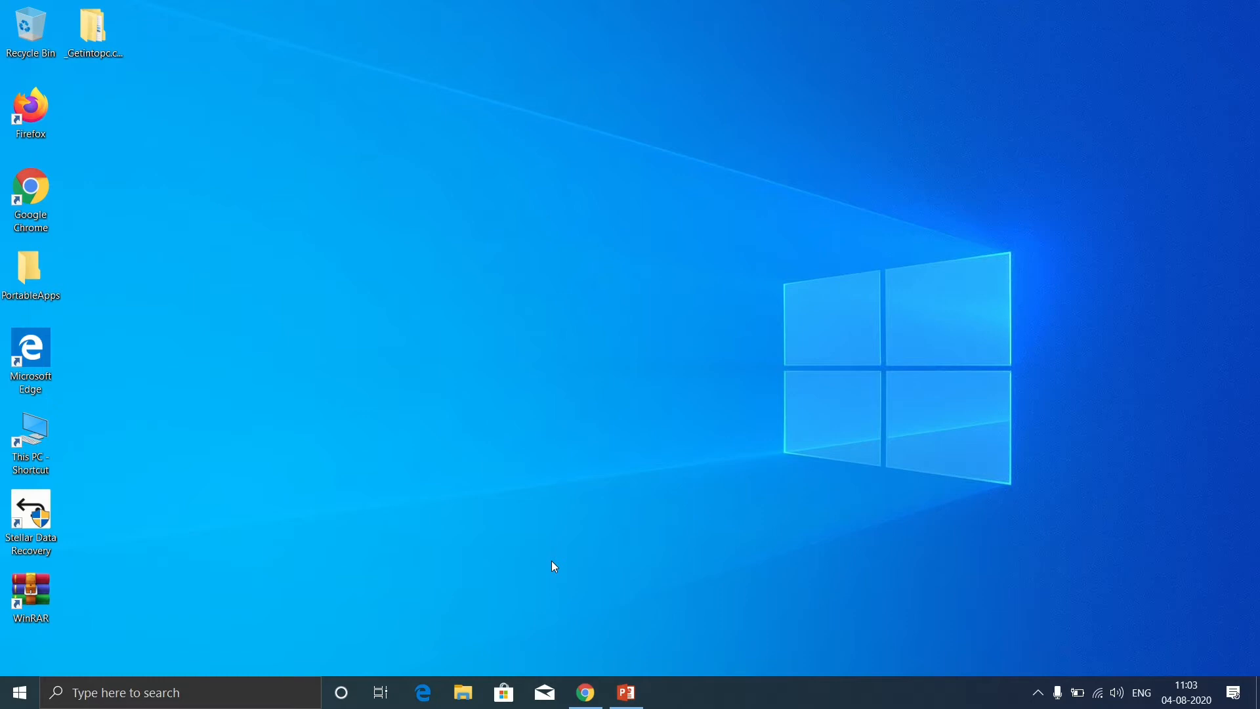
# Step: Install Java SE Development Kit 14.0.2 with the default settings from jdk-14.0.2_windows-x64_bin in the Downloads folder, and close the finished wizard
pyautogui.moveTo(694, 5)
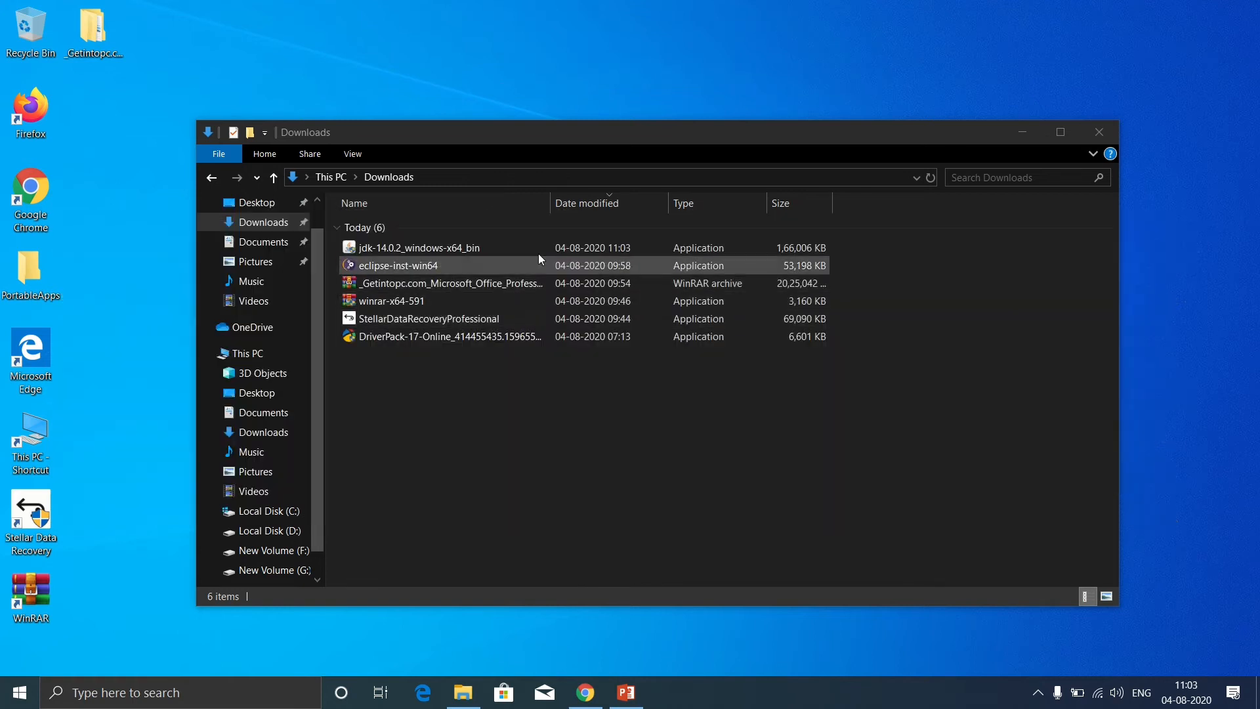
pyautogui.doubleClick(482, 247)
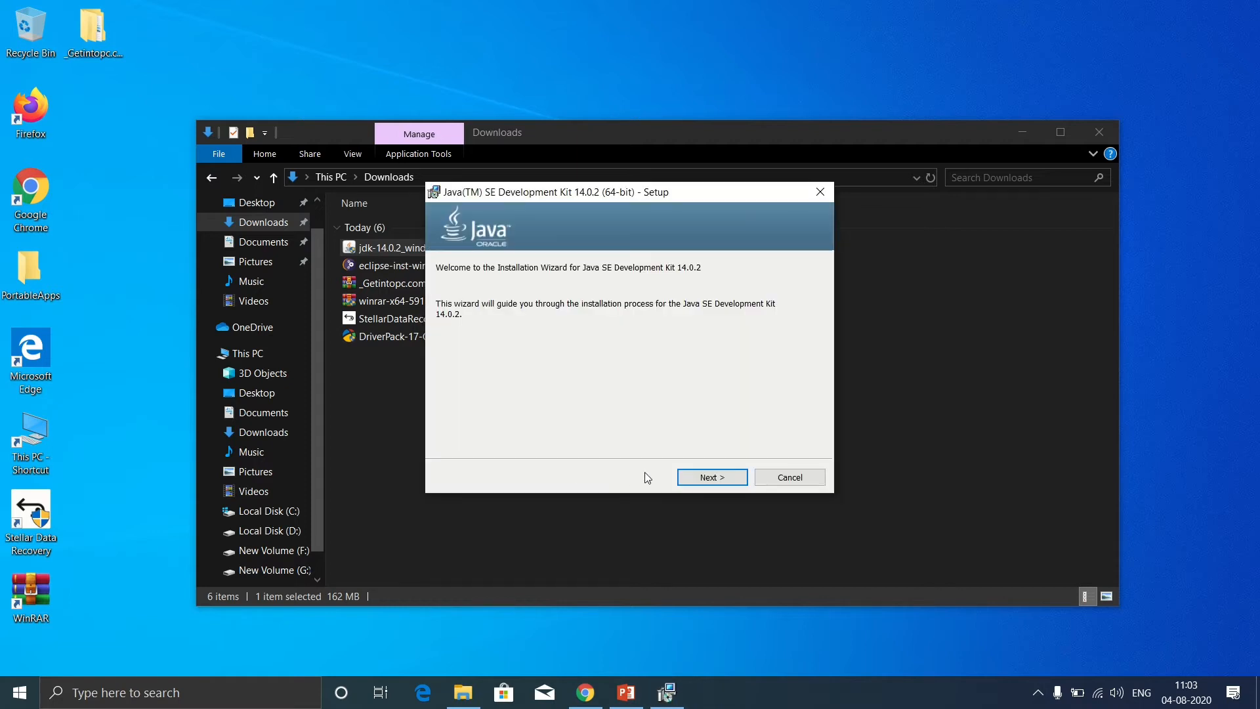
pyautogui.click(688, 480)
pyautogui.click(686, 474)
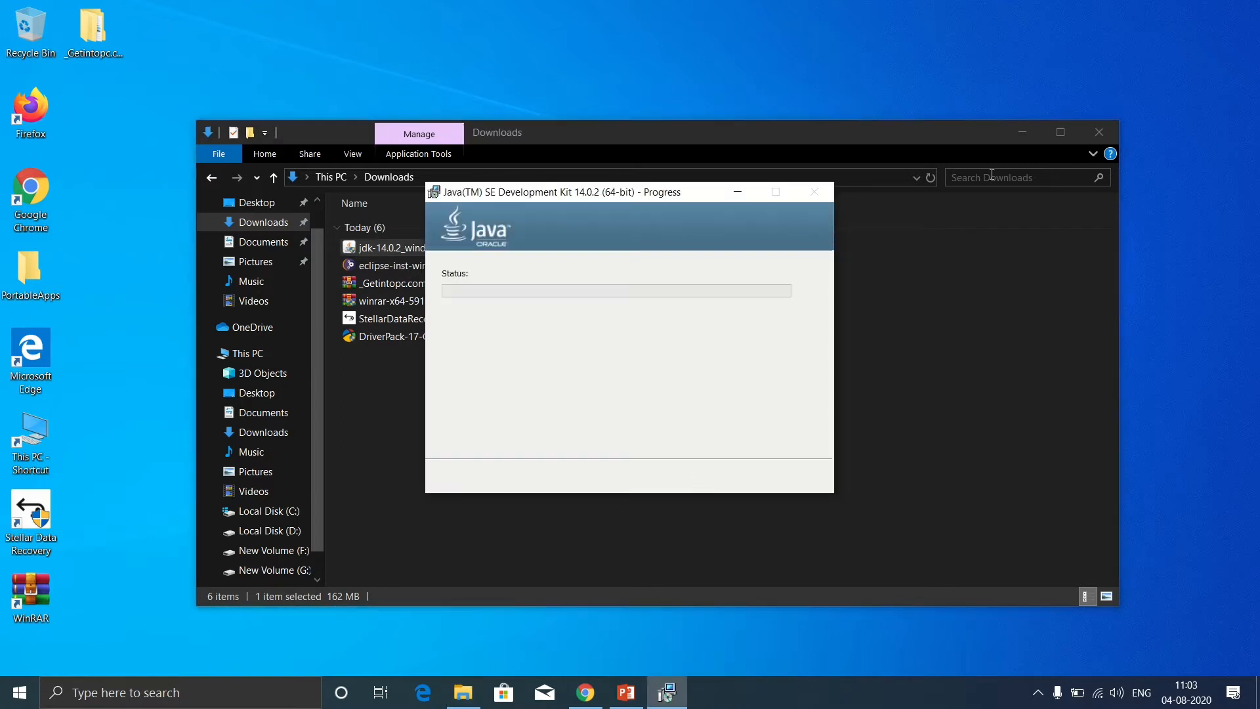
pyautogui.click(1035, 129)
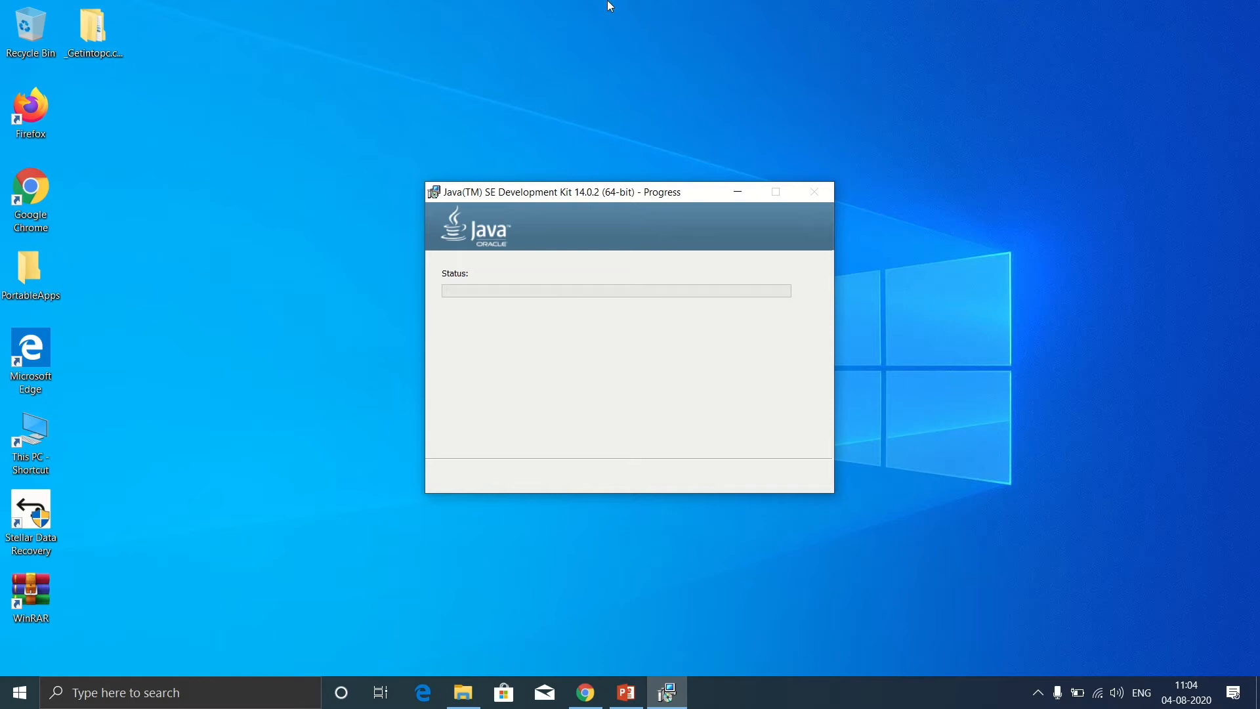
pyautogui.moveTo(611, 5)
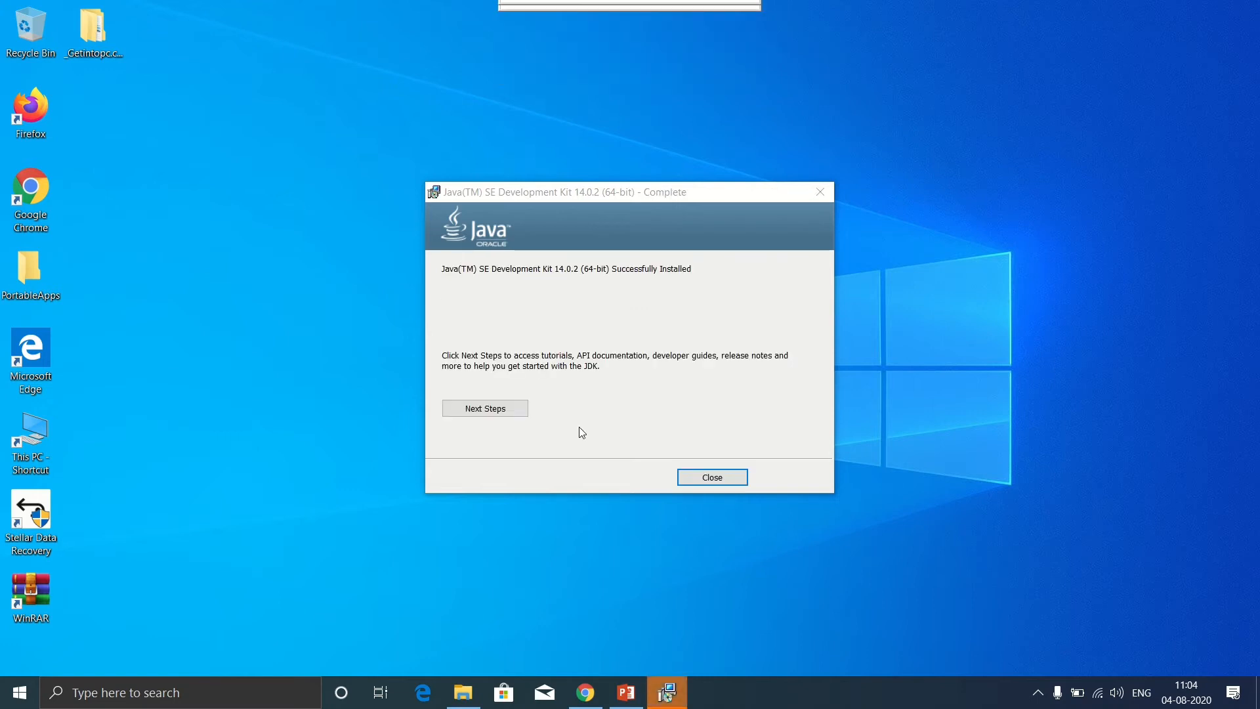
pyautogui.click(694, 478)
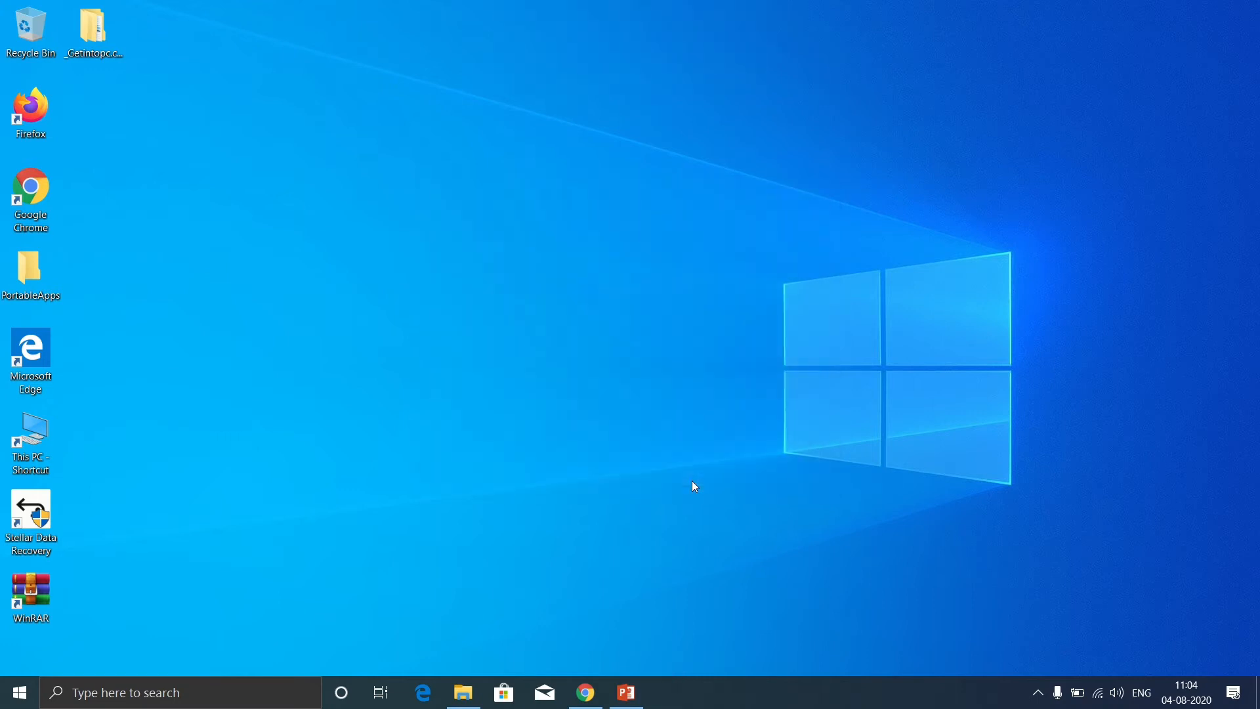
# Step: Open the installed JDK's bin folder at C:\Program Files\Java\jdk-14.0.2\bin in File Explorer
pyautogui.moveTo(538, 8)
pyautogui.click(465, 696)
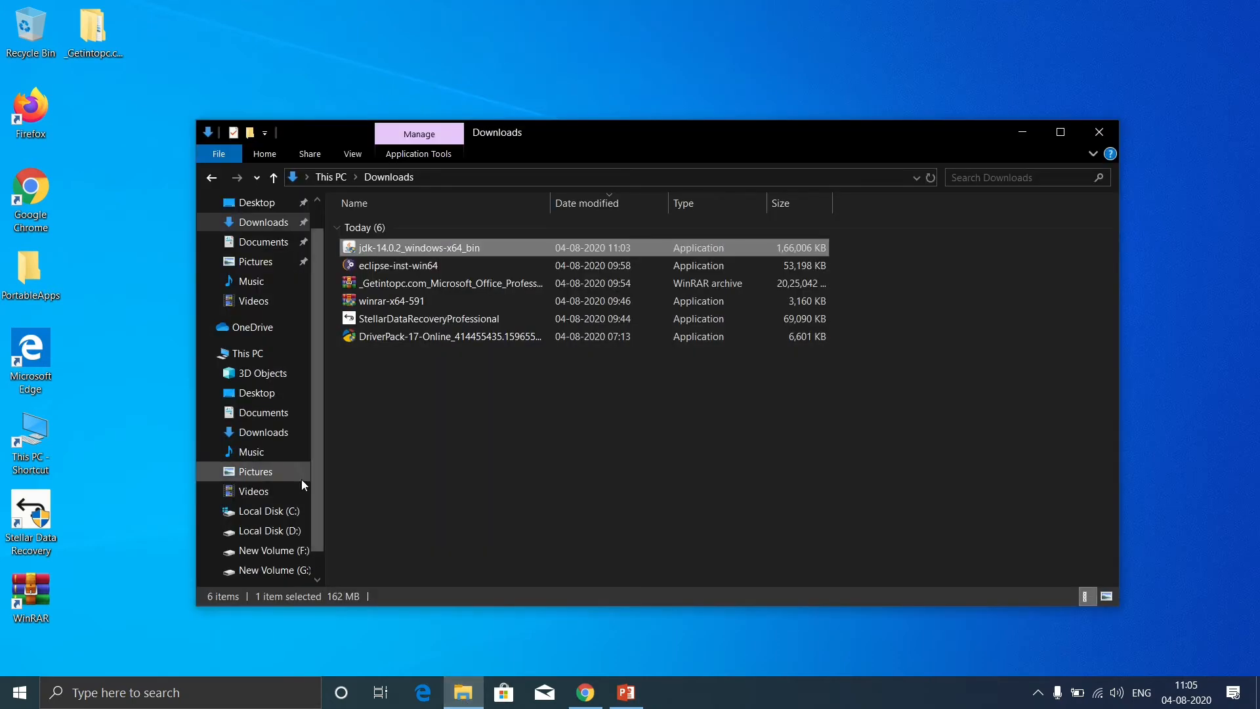
pyautogui.click(272, 357)
pyautogui.click(432, 399)
pyautogui.doubleClick(432, 399)
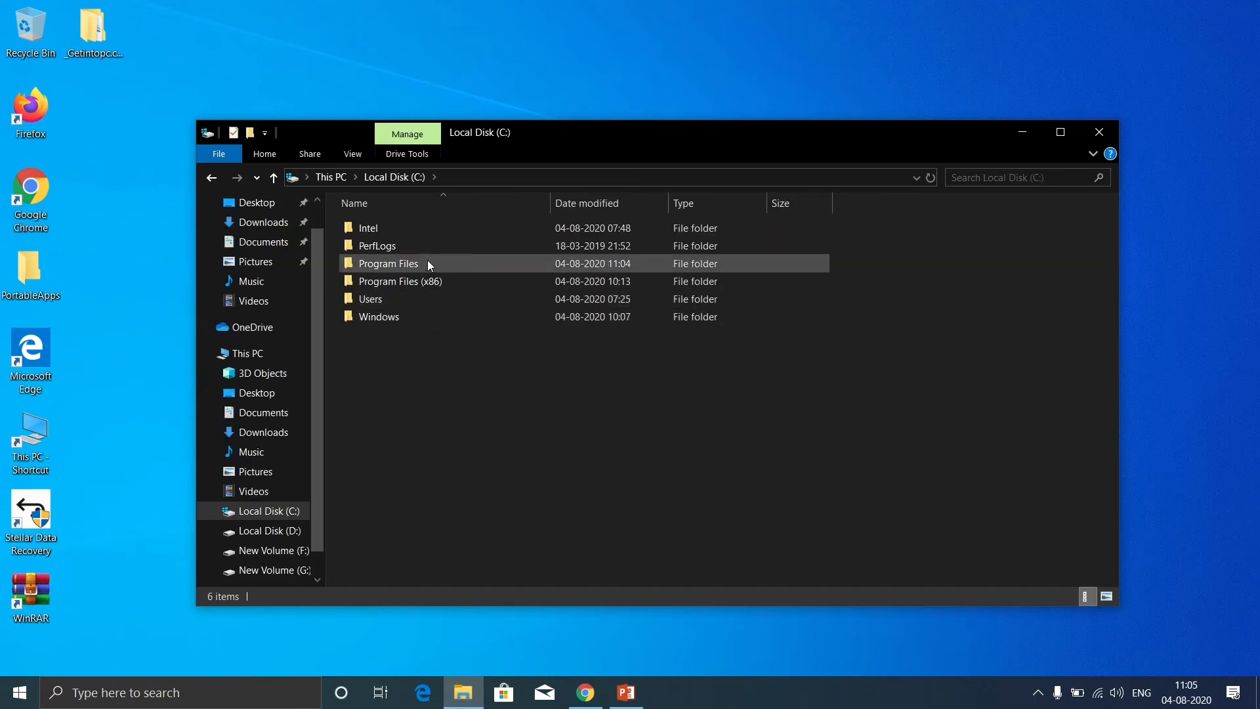
pyautogui.doubleClick(410, 260)
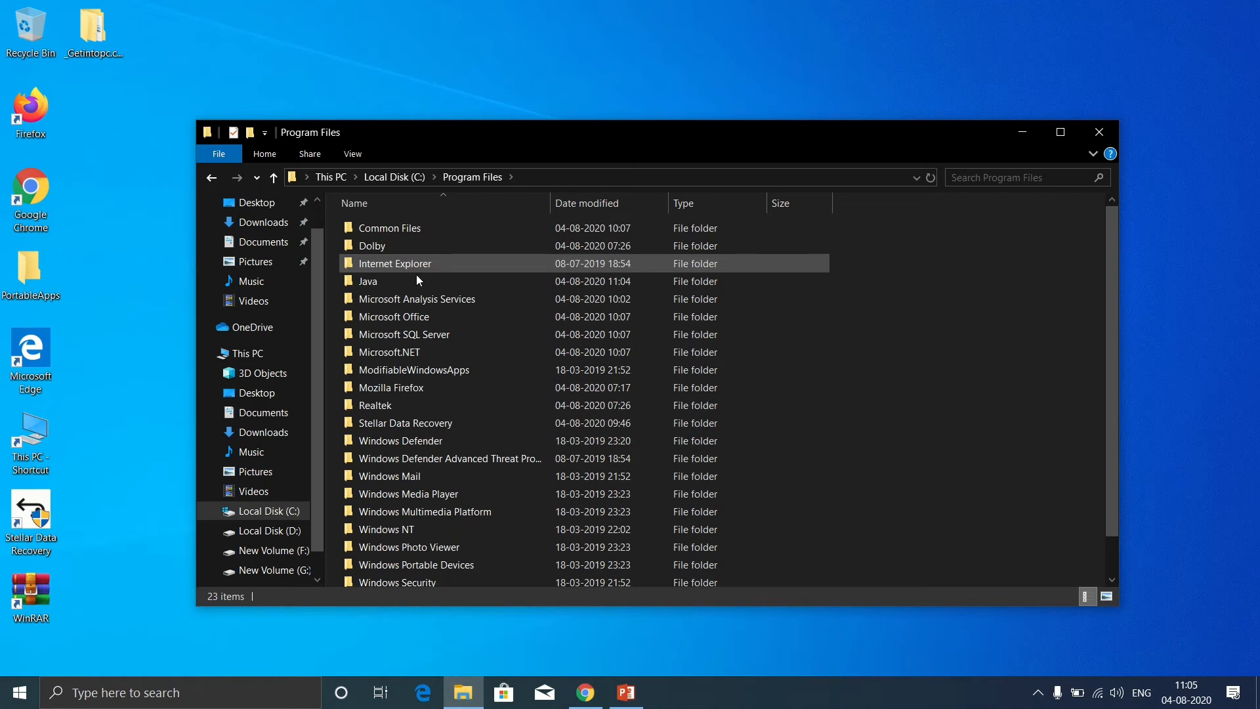
pyautogui.doubleClick(384, 281)
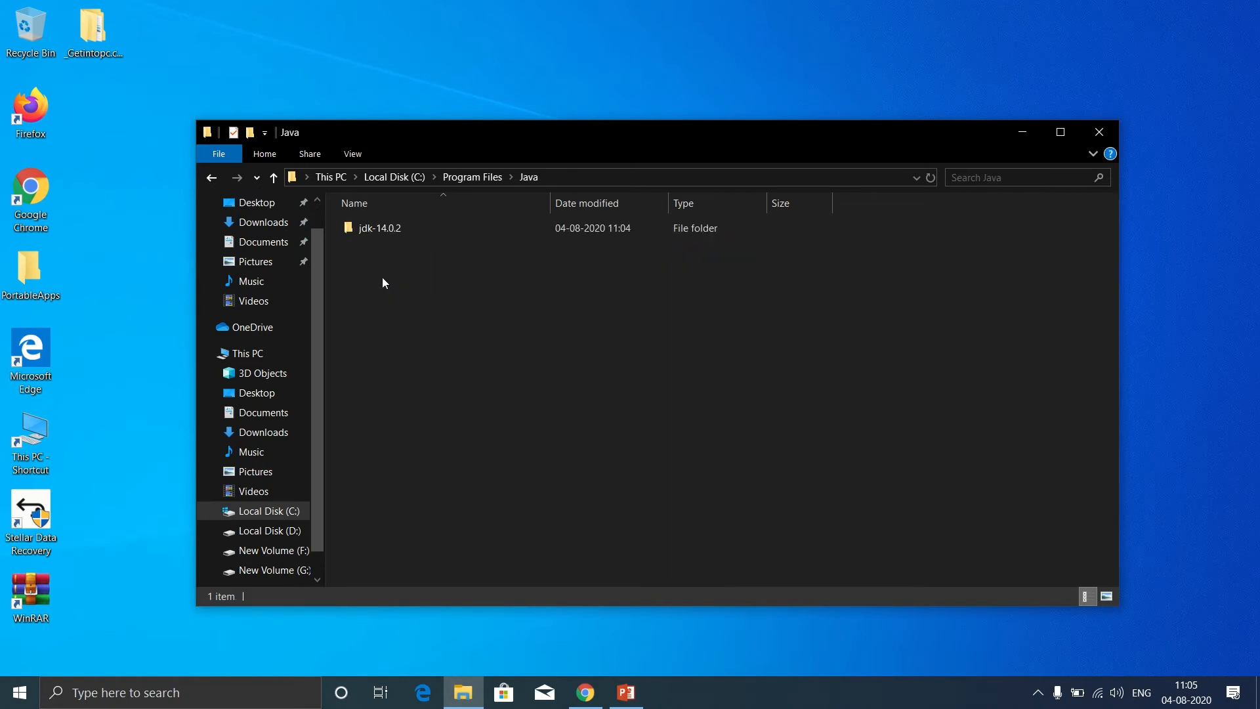
pyautogui.doubleClick(380, 228)
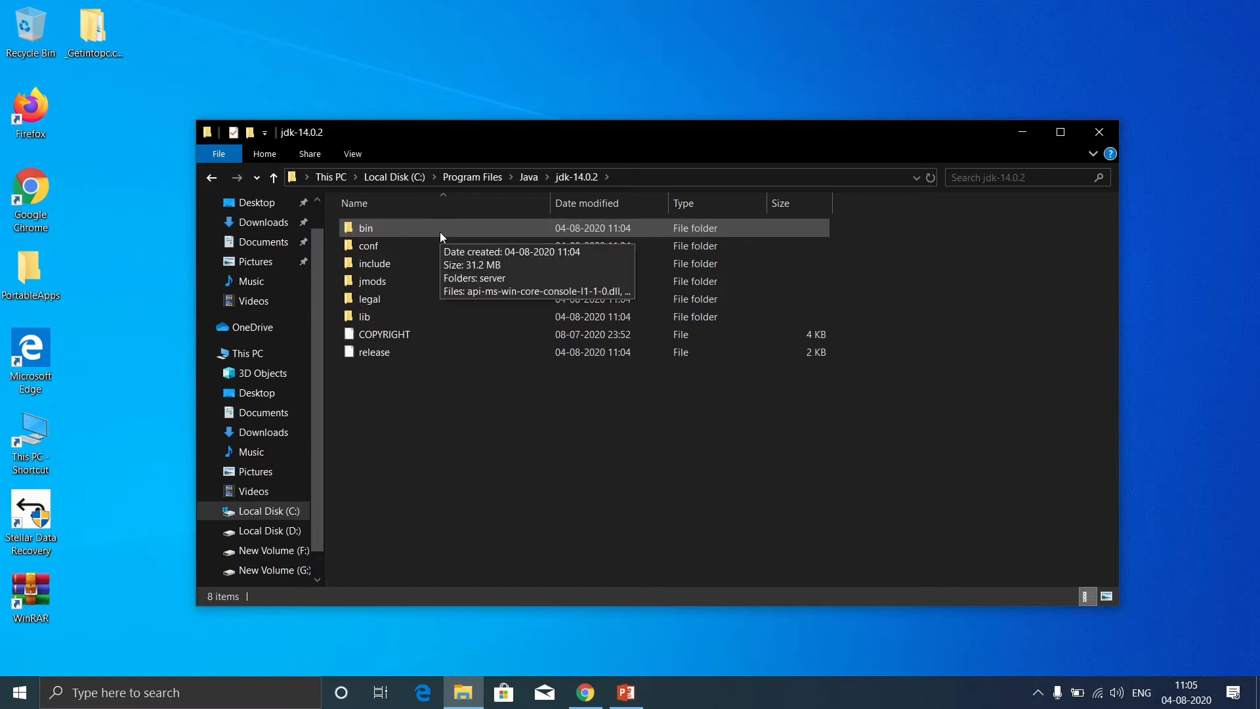
pyautogui.doubleClick(440, 233)
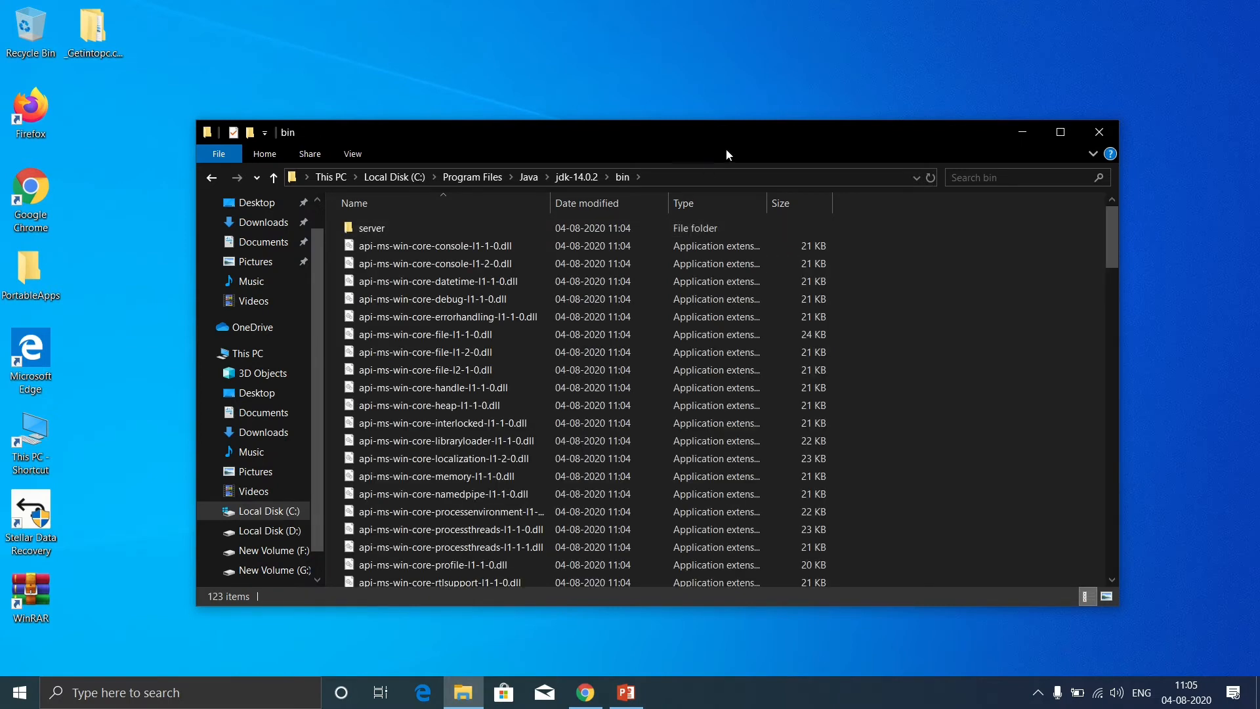
# Step: Copy the full path of the JDK bin folder and minimize its window
pyautogui.click(692, 175)
pyautogui.click(693, 176)
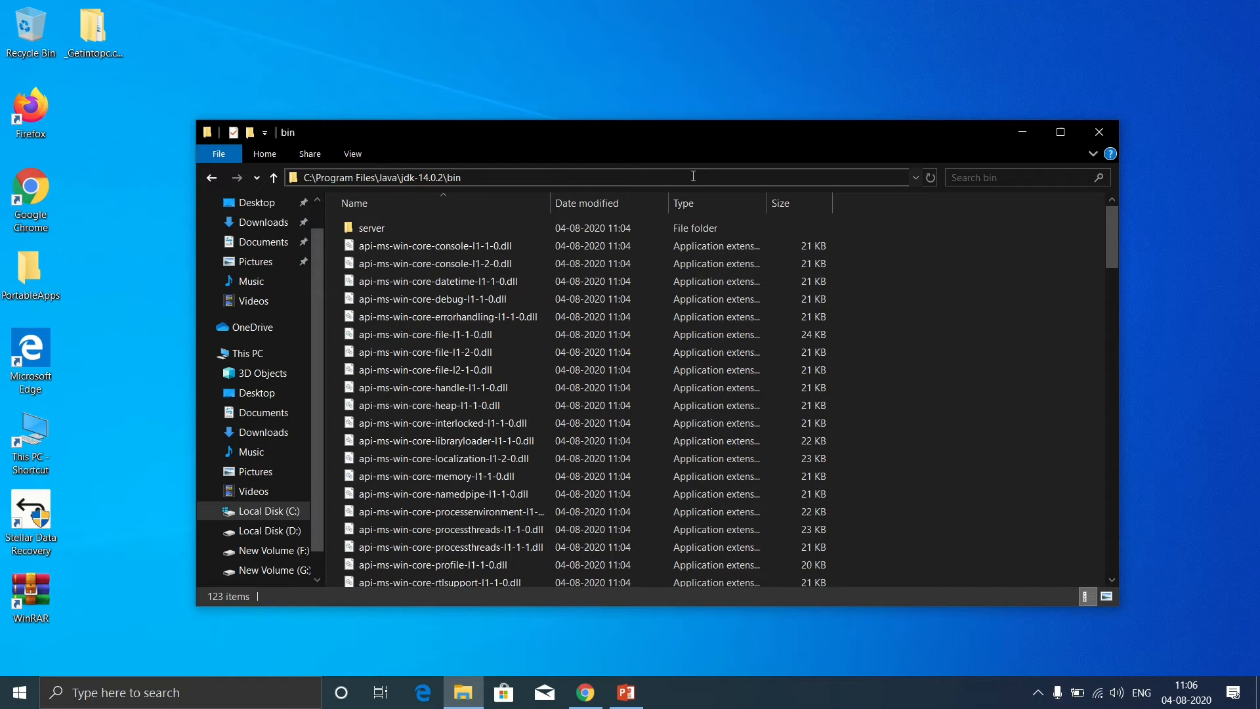
pyautogui.hotkey('ctrl', 'a')
pyautogui.hotkey('ctrl', 'c')
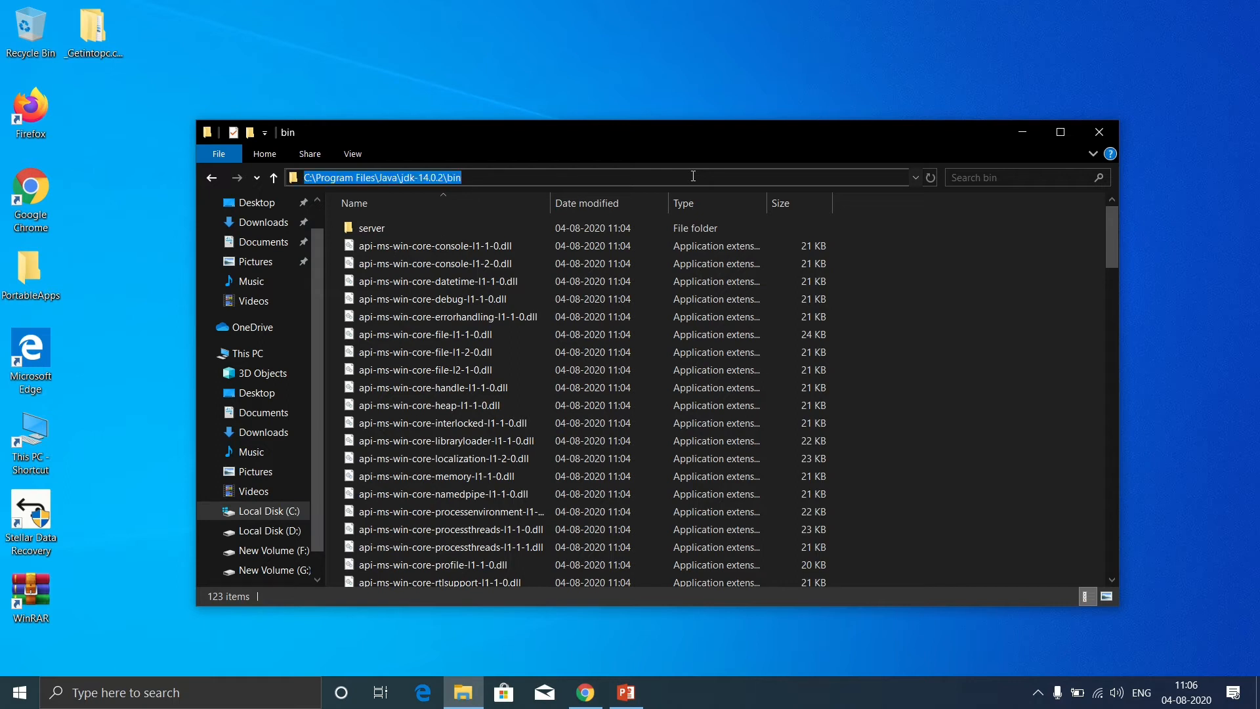
pyautogui.click(1022, 137)
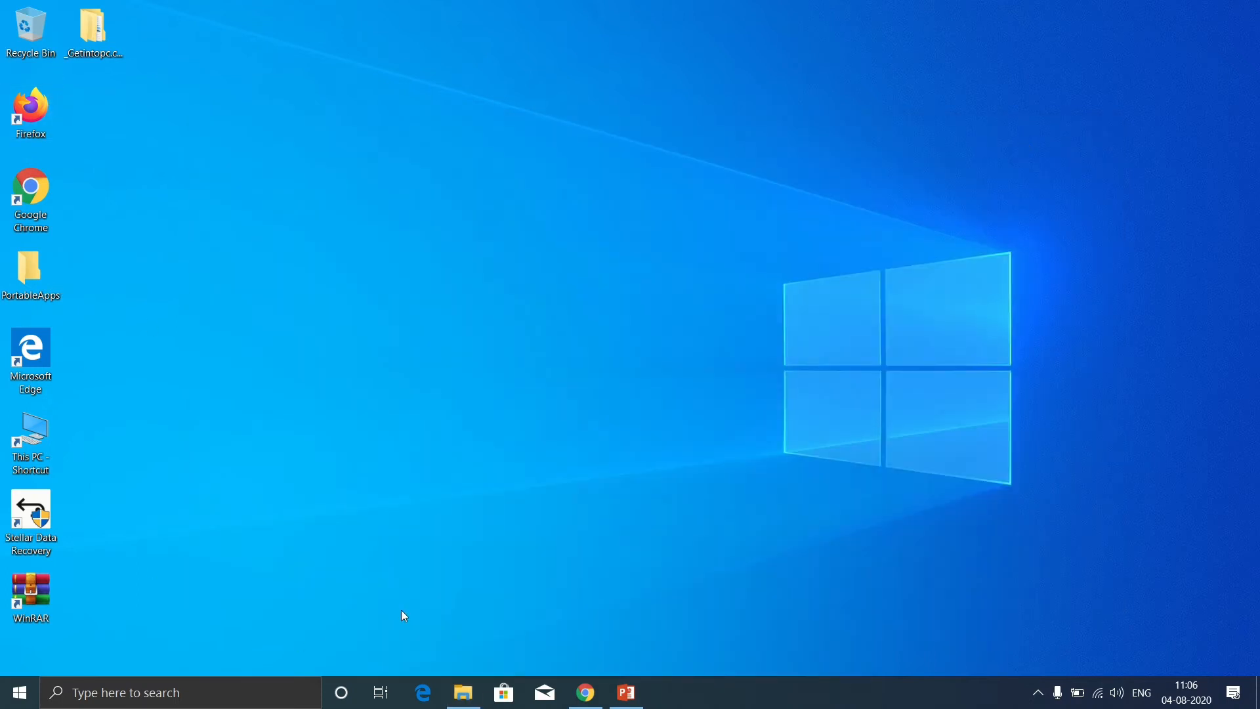
# Step: Open the Environment Variables dialog from the advanced system settings of This PC
pyautogui.doubleClick(16, 455)
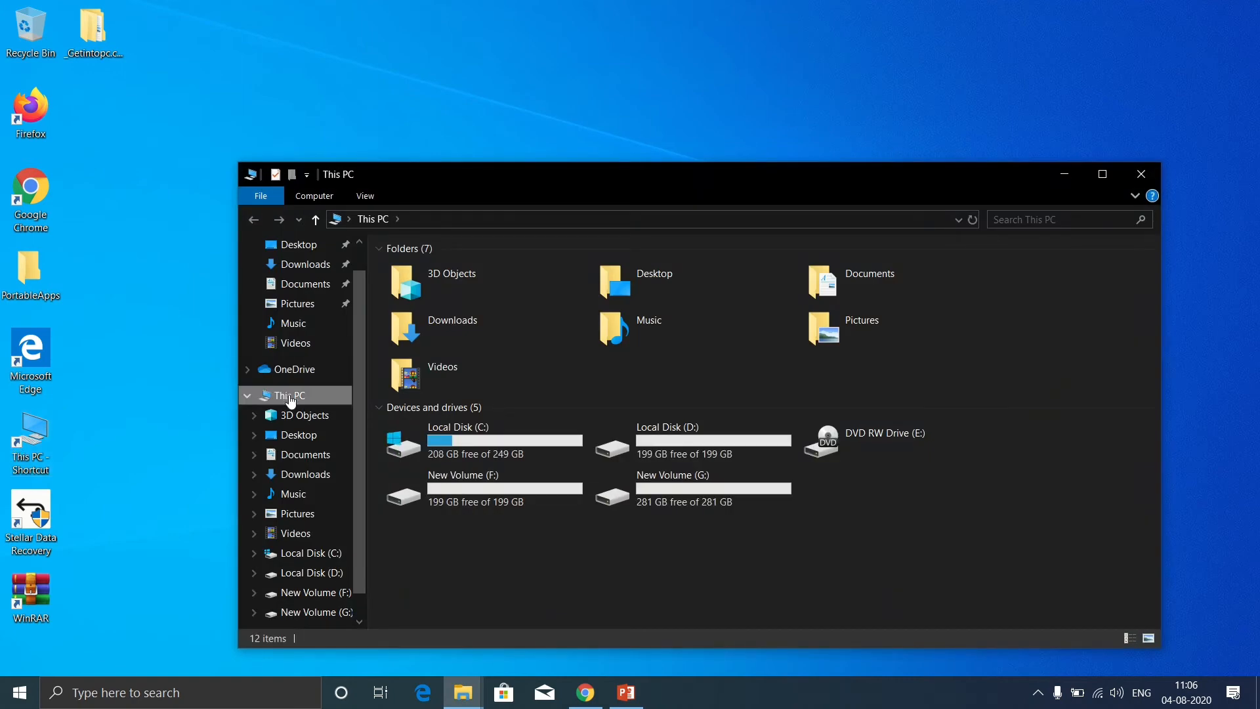
pyautogui.rightClick(291, 401)
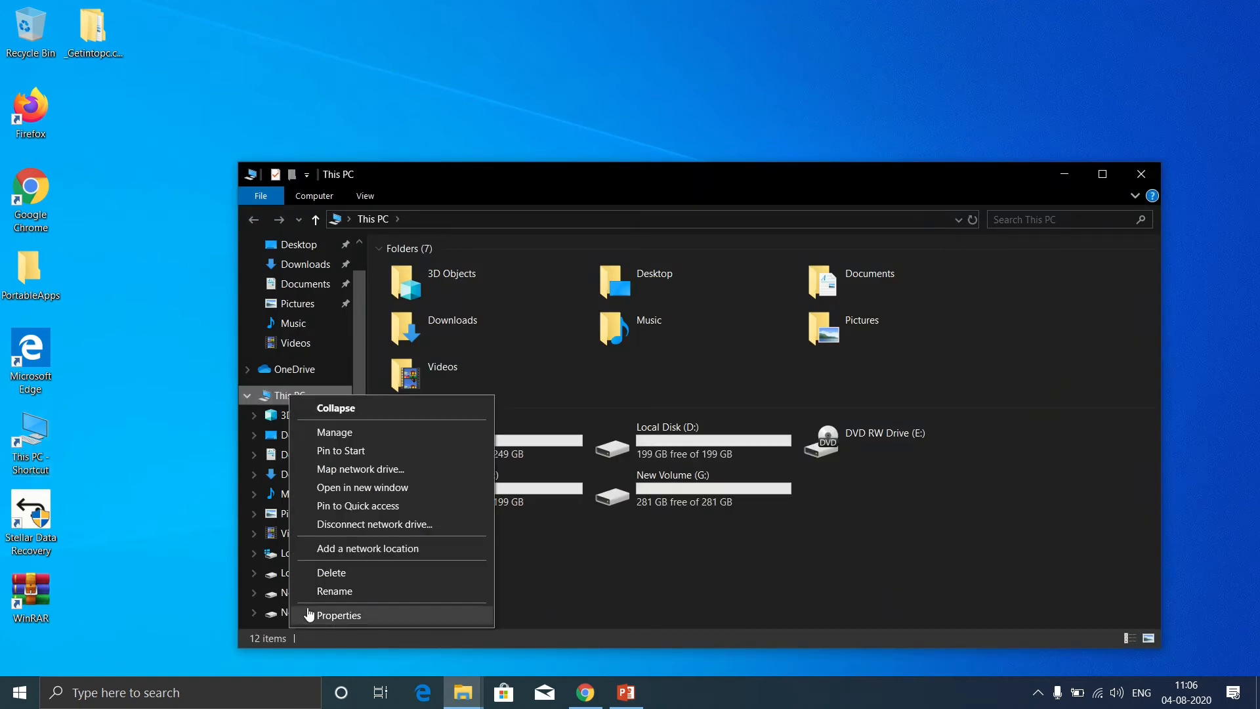
pyautogui.click(361, 620)
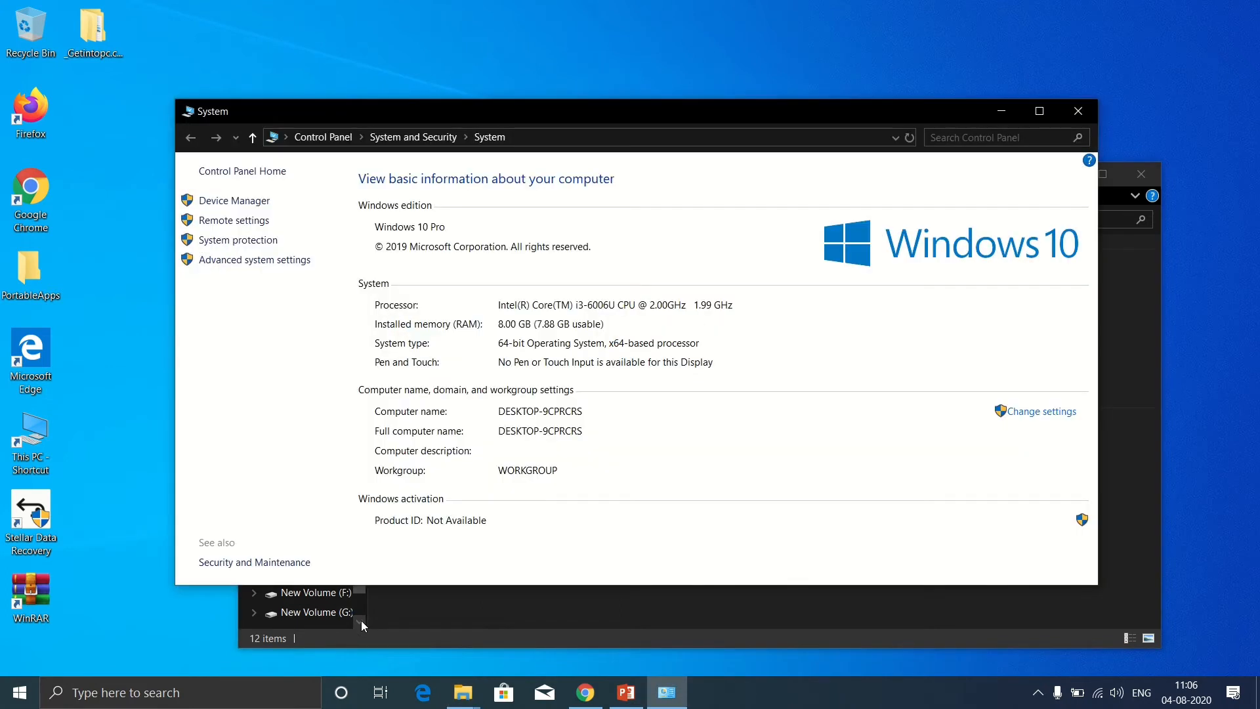
pyautogui.click(268, 261)
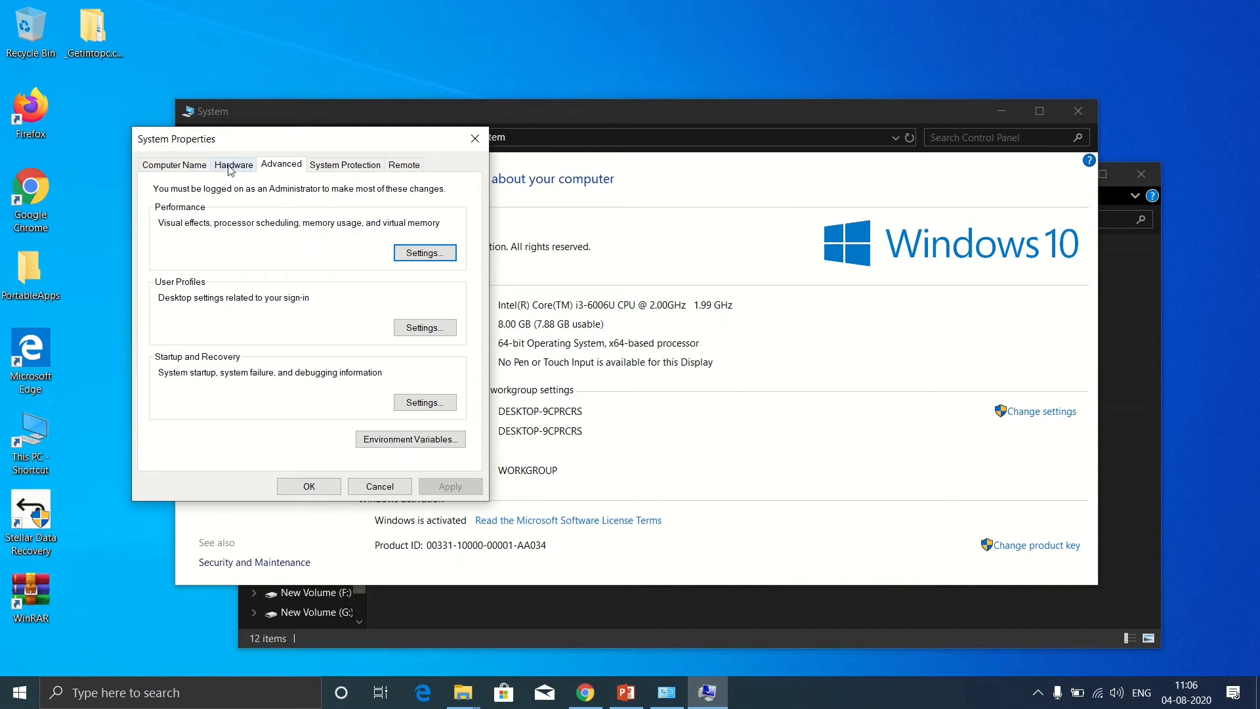
pyautogui.click(403, 441)
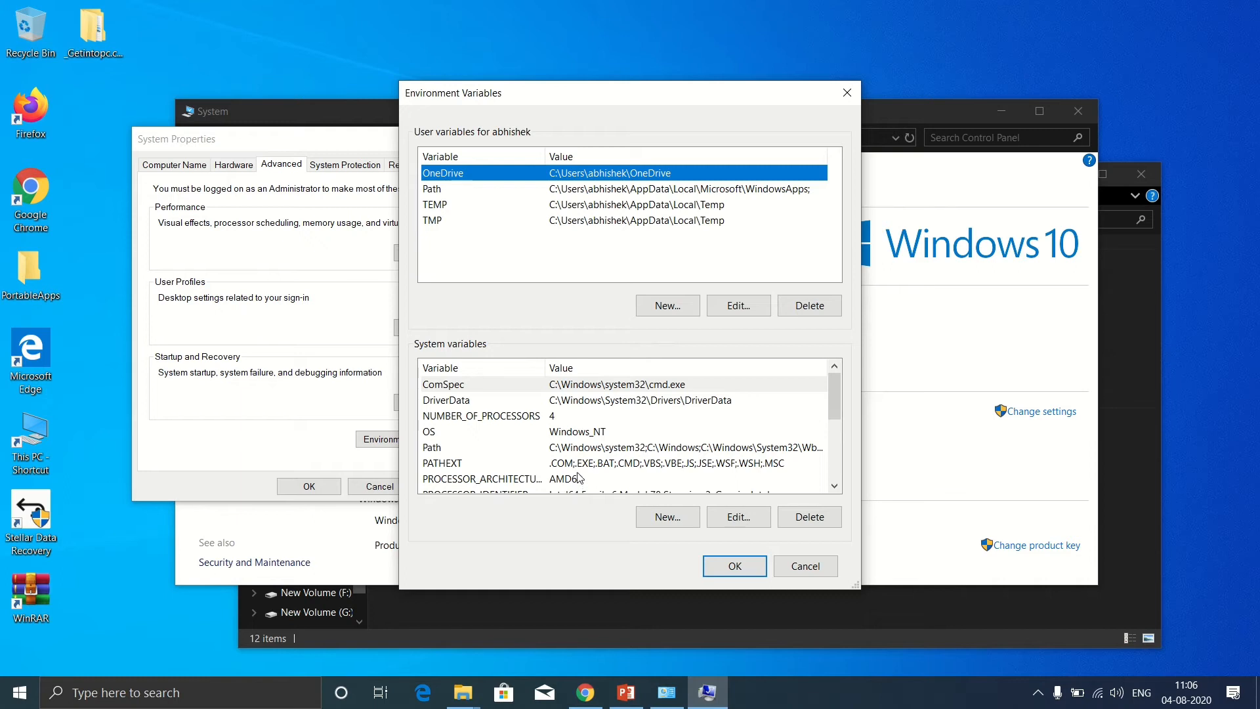
# Step: Add C:\Program Files\Java\jdk-14.0.2\bin as a new entry to the system Path variable
pyautogui.click(570, 448)
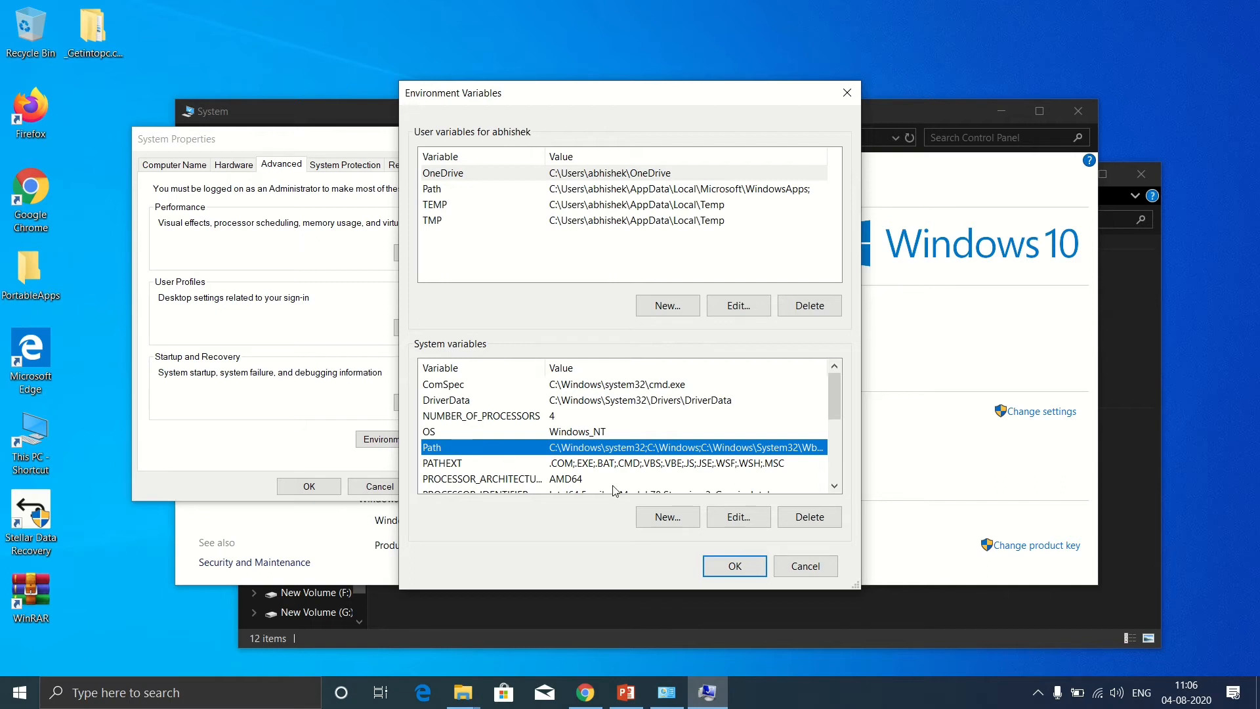
pyautogui.click(733, 523)
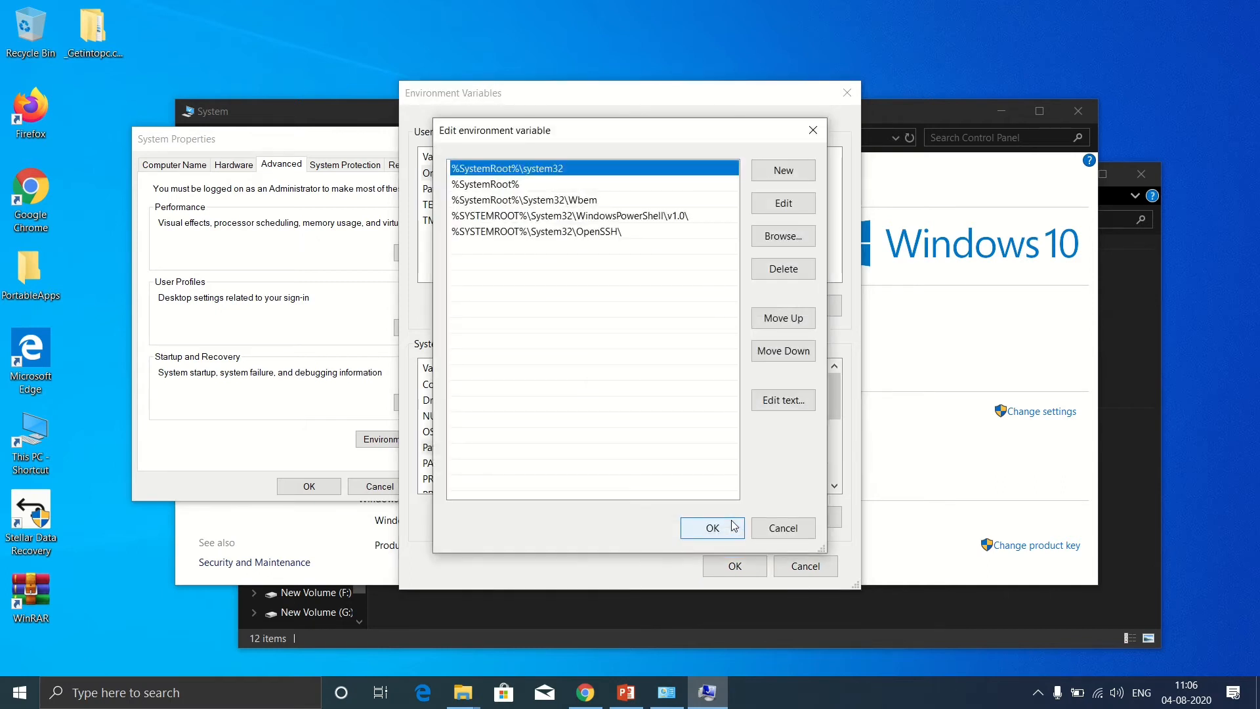
pyautogui.click(790, 172)
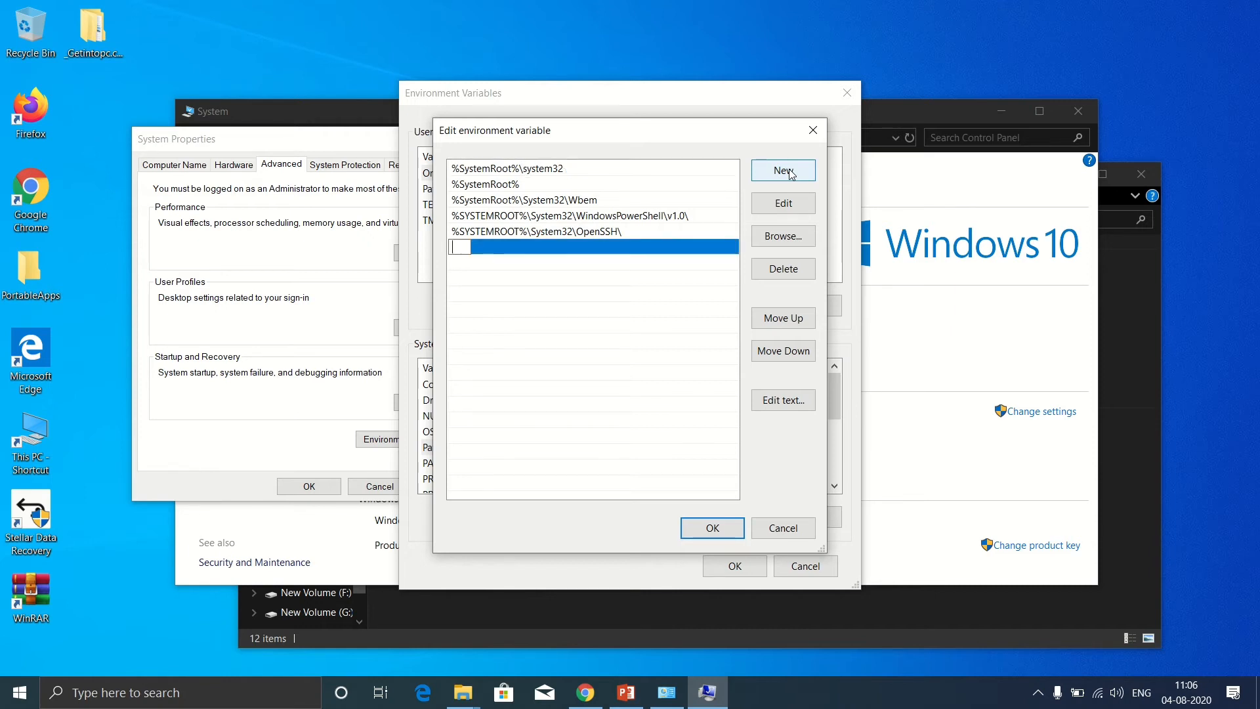
pyautogui.hotkey('ctrl', 'v')
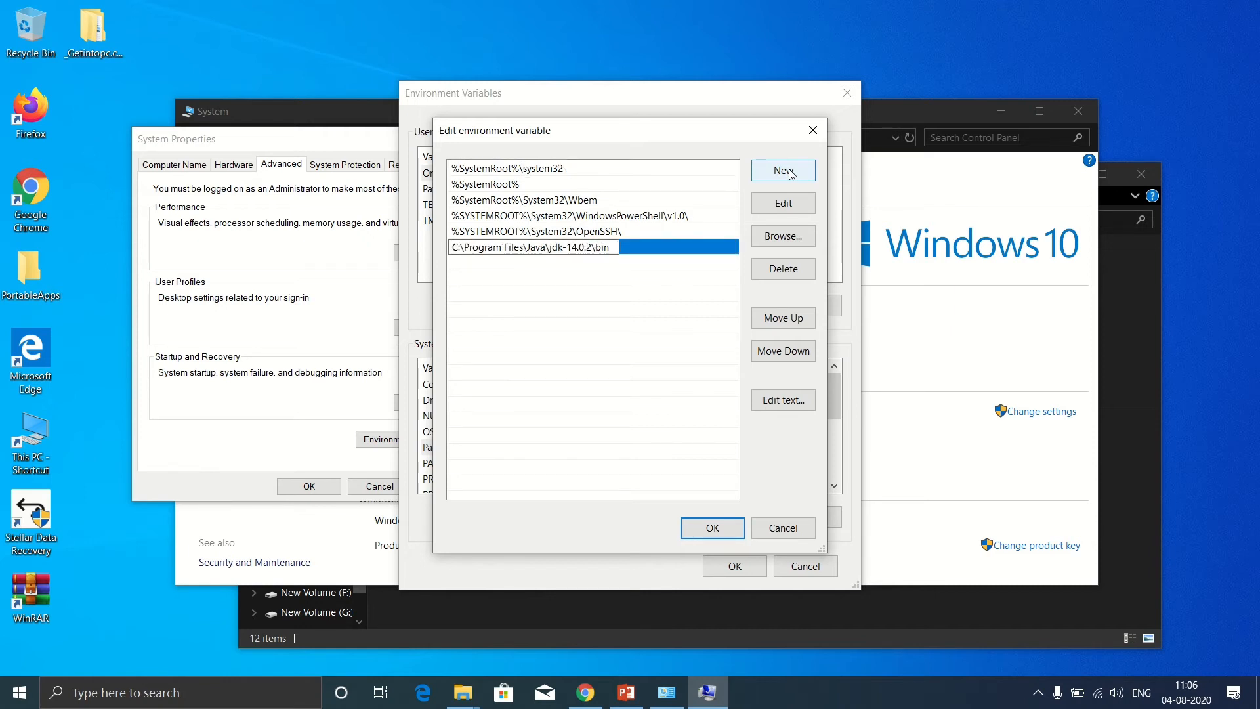
pyautogui.click(700, 254)
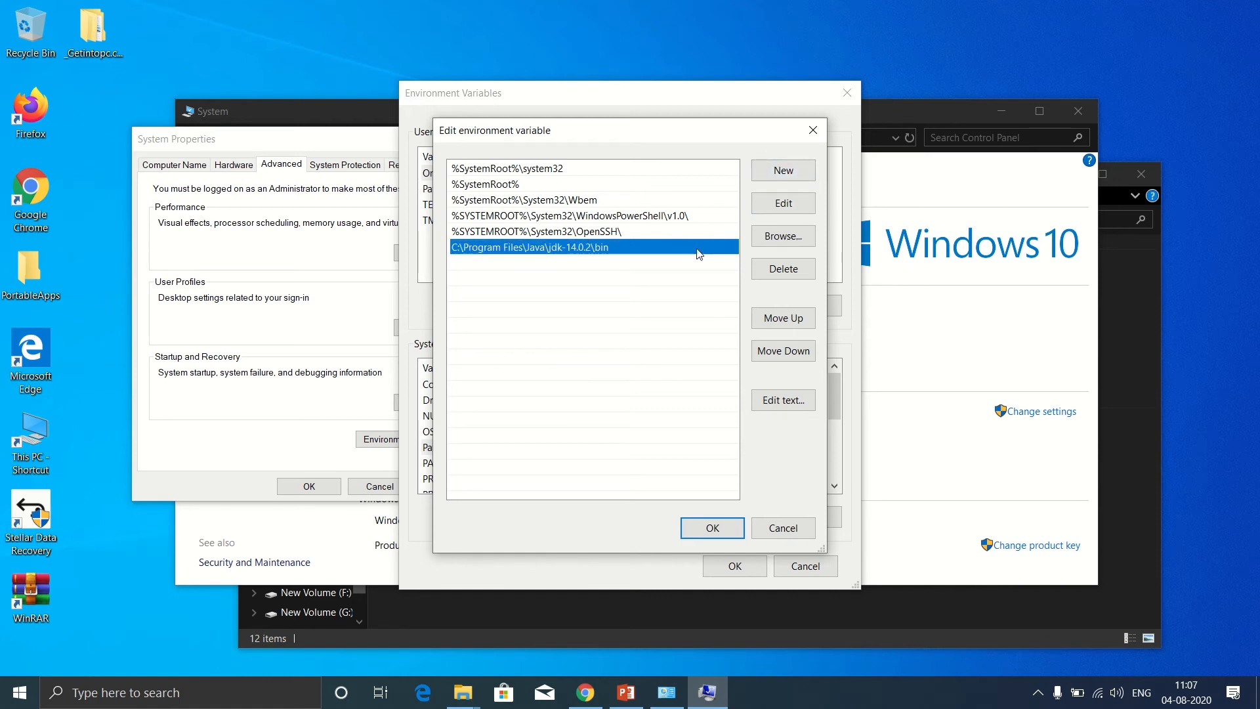
# Step: Move the JDK bin entry to the top of the Path list and save all the open system dialogs
pyautogui.click(803, 319)
pyautogui.click(803, 319)
pyautogui.click(804, 319)
pyautogui.doubleClick(803, 319)
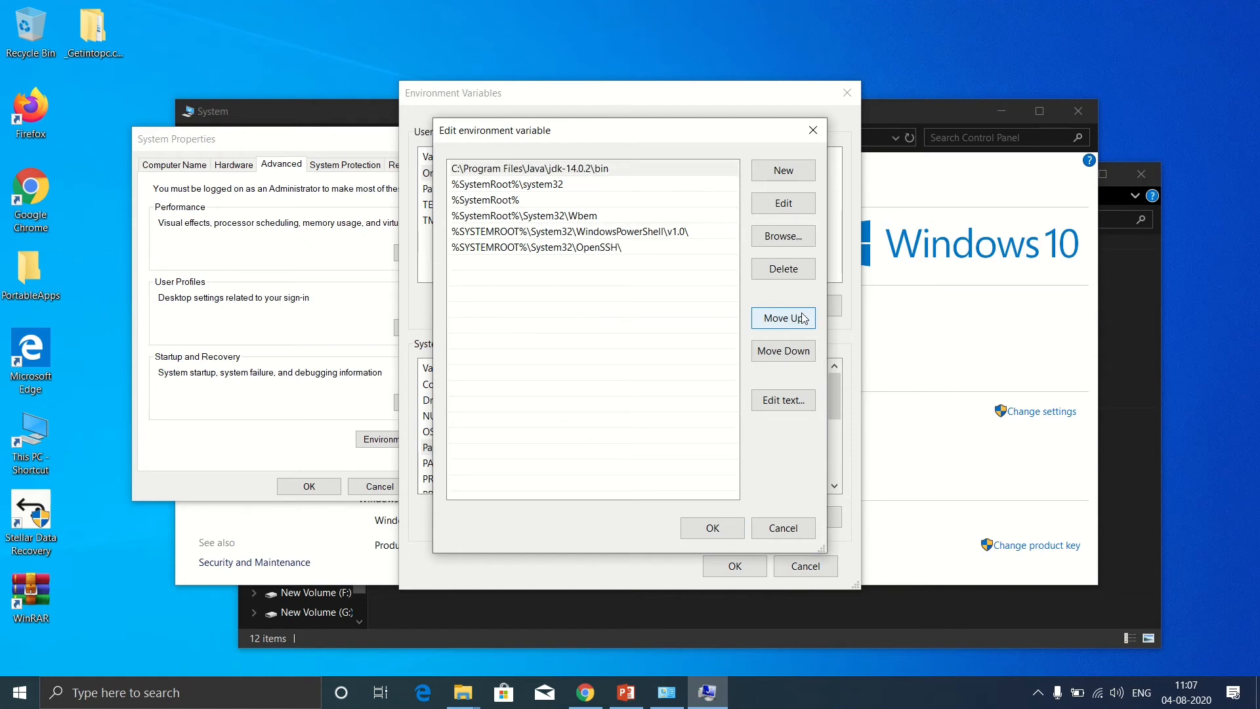
pyautogui.click(708, 528)
pyautogui.click(735, 566)
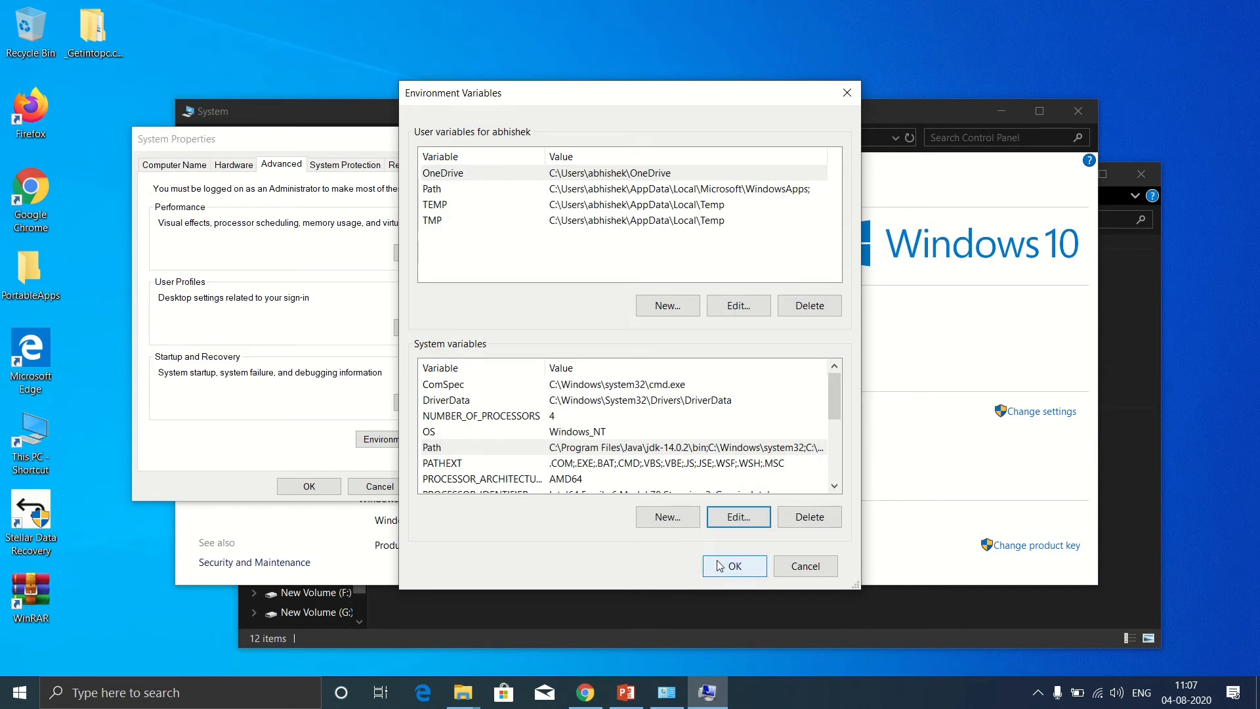
pyautogui.click(326, 489)
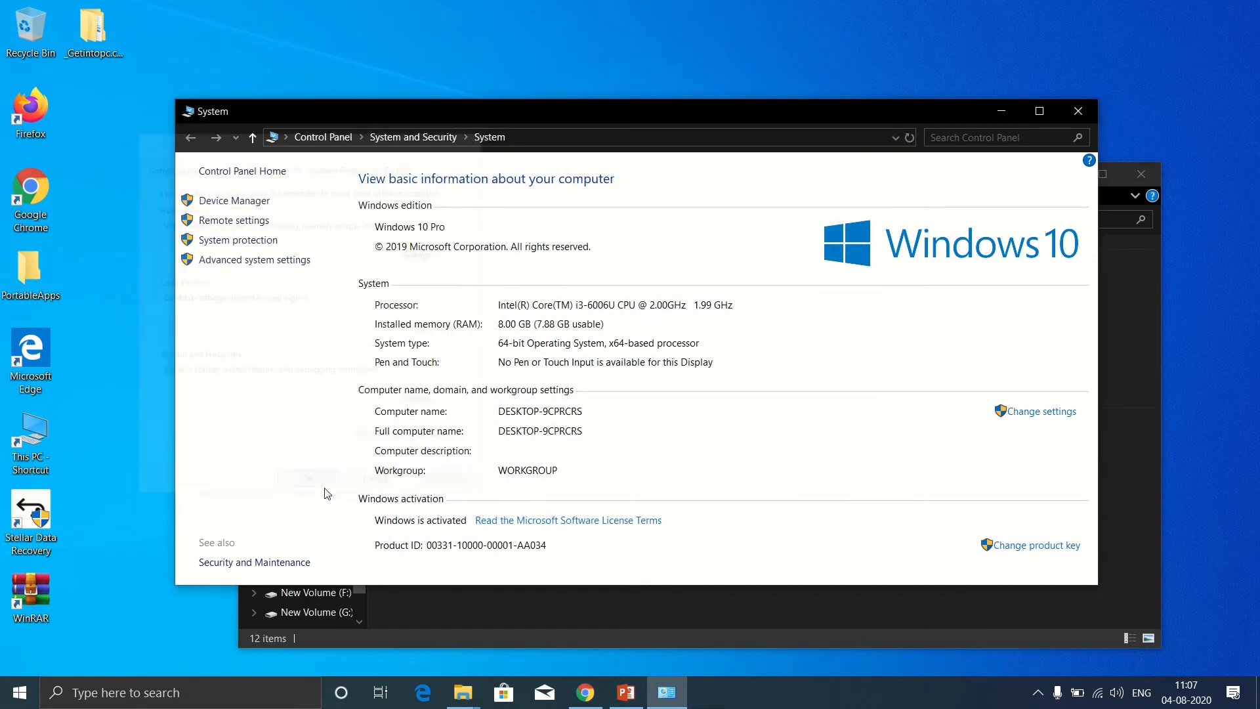
# Step: Run javac in a Command Prompt to check the Java compiler, and close the prompt and the System window
pyautogui.press('super+r')
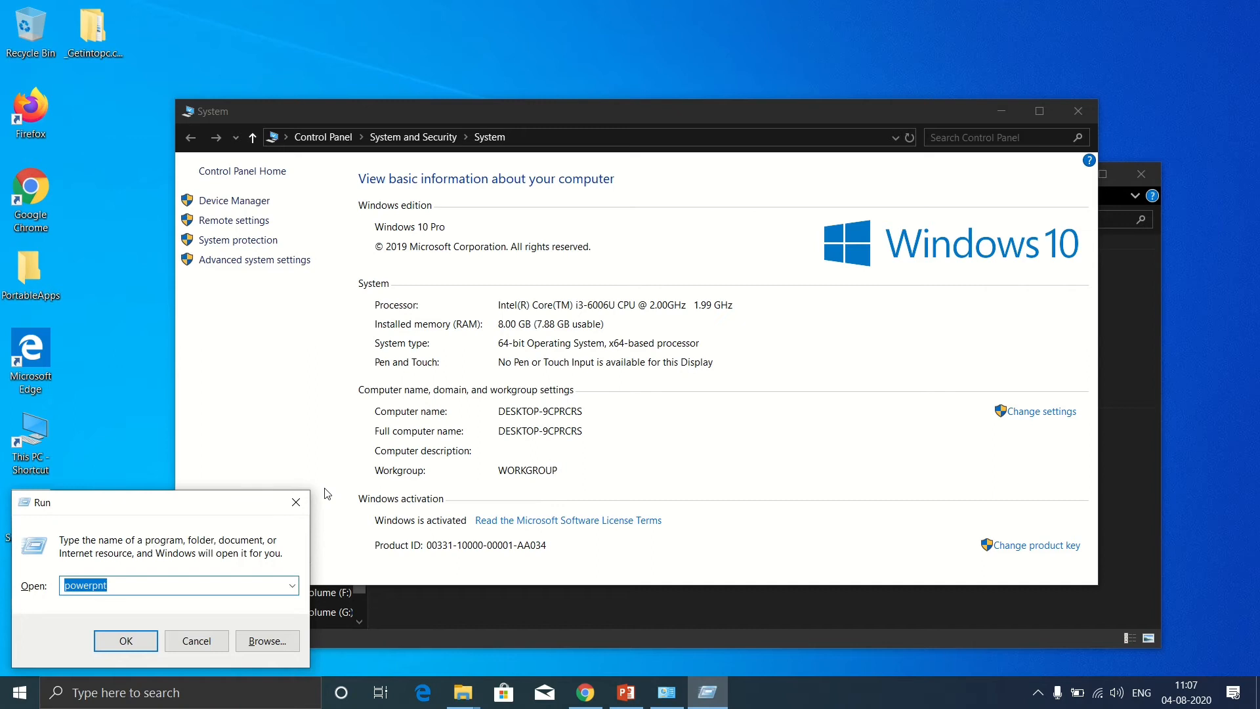
pyautogui.write('cmd')
pyautogui.press('Return')
pyautogui.write('javac')
pyautogui.press('Return')
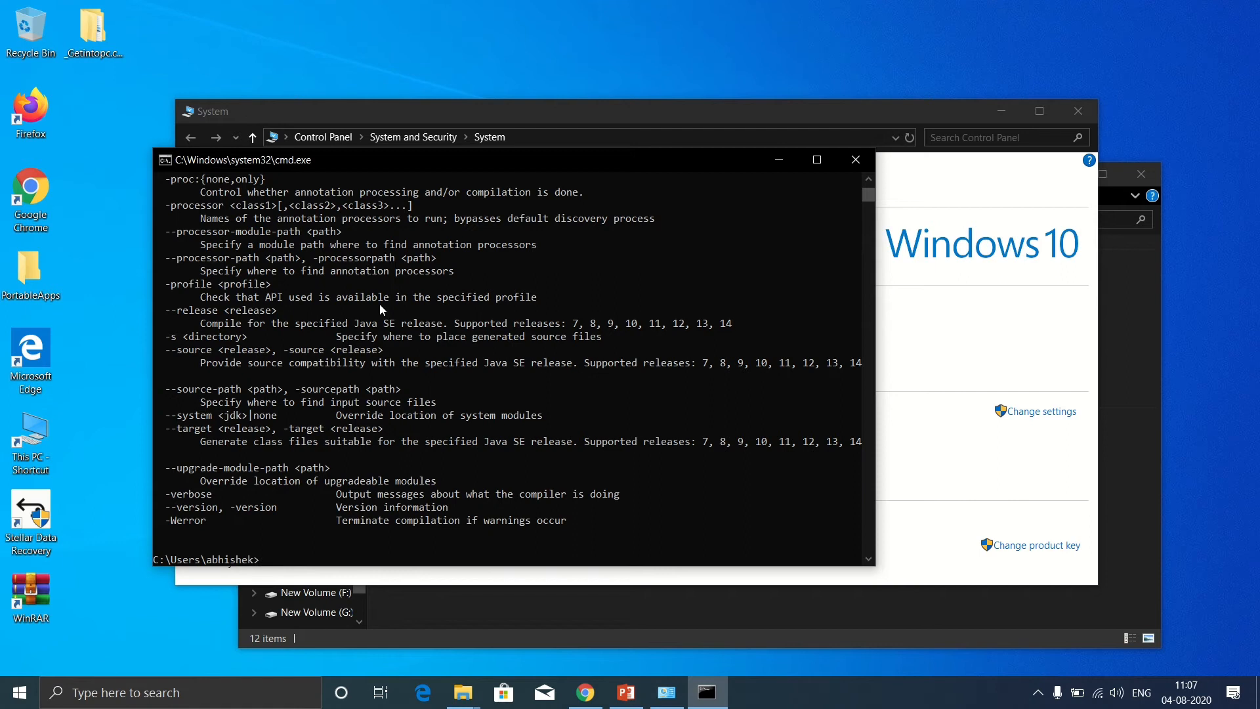
pyautogui.click(851, 168)
pyautogui.click(1077, 112)
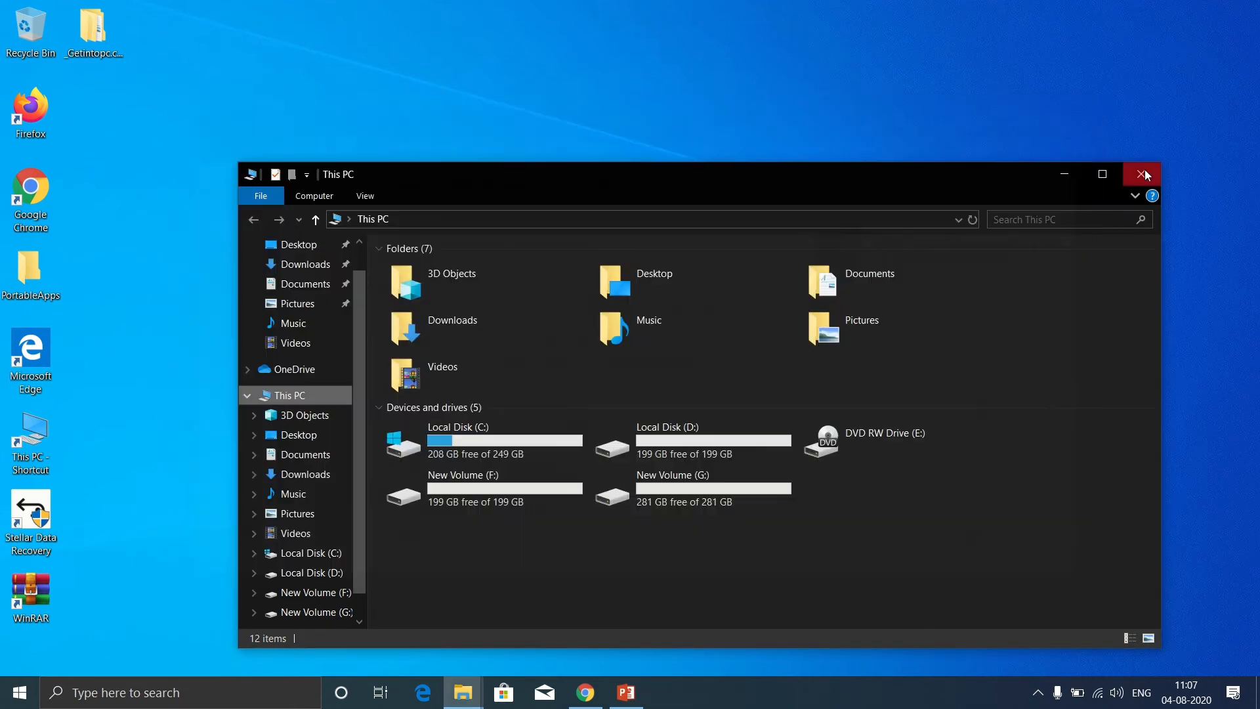
# Step: Close the This PC window and launch Notepad through the Run dialog
pyautogui.click(1152, 175)
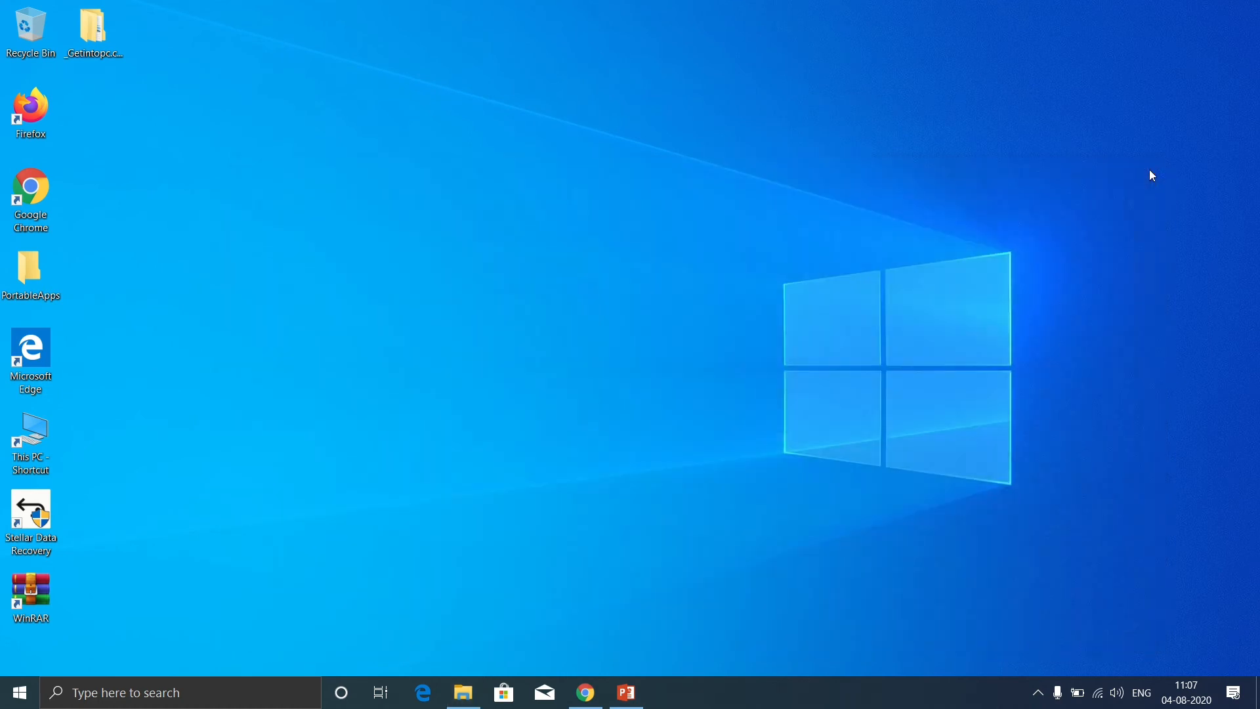
pyautogui.press('super+r')
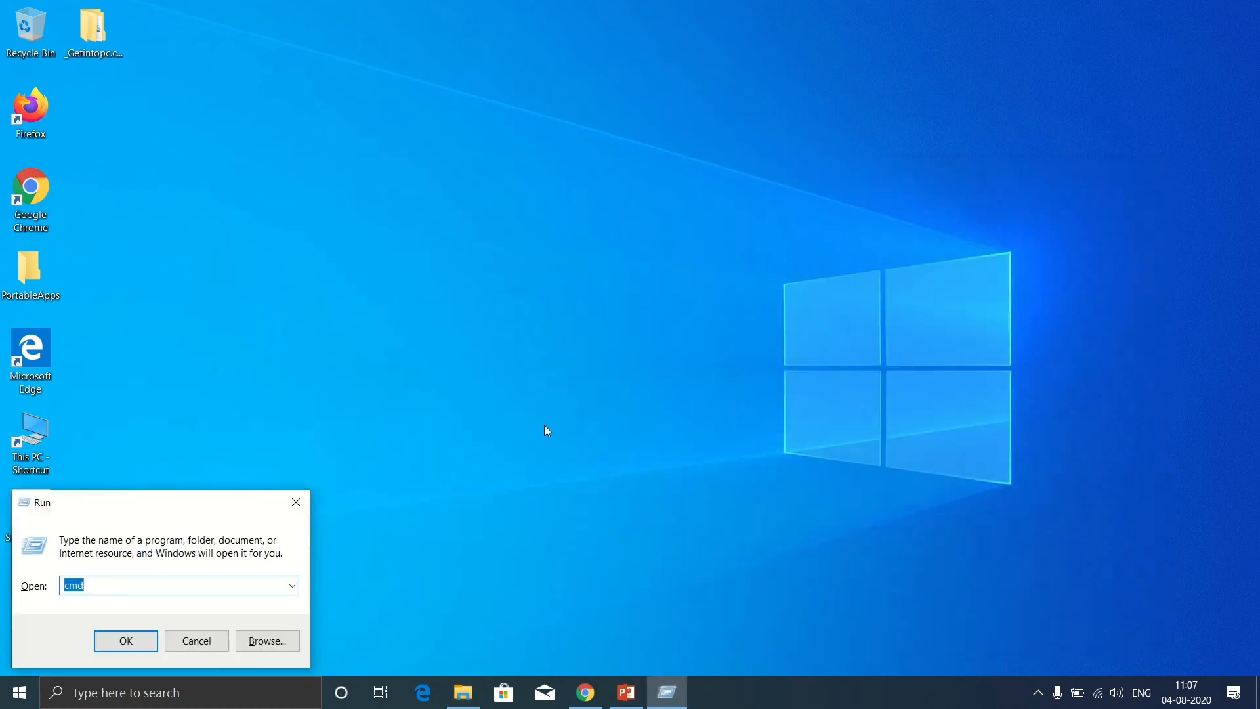
pyautogui.write('notepad')
pyautogui.press('Return')
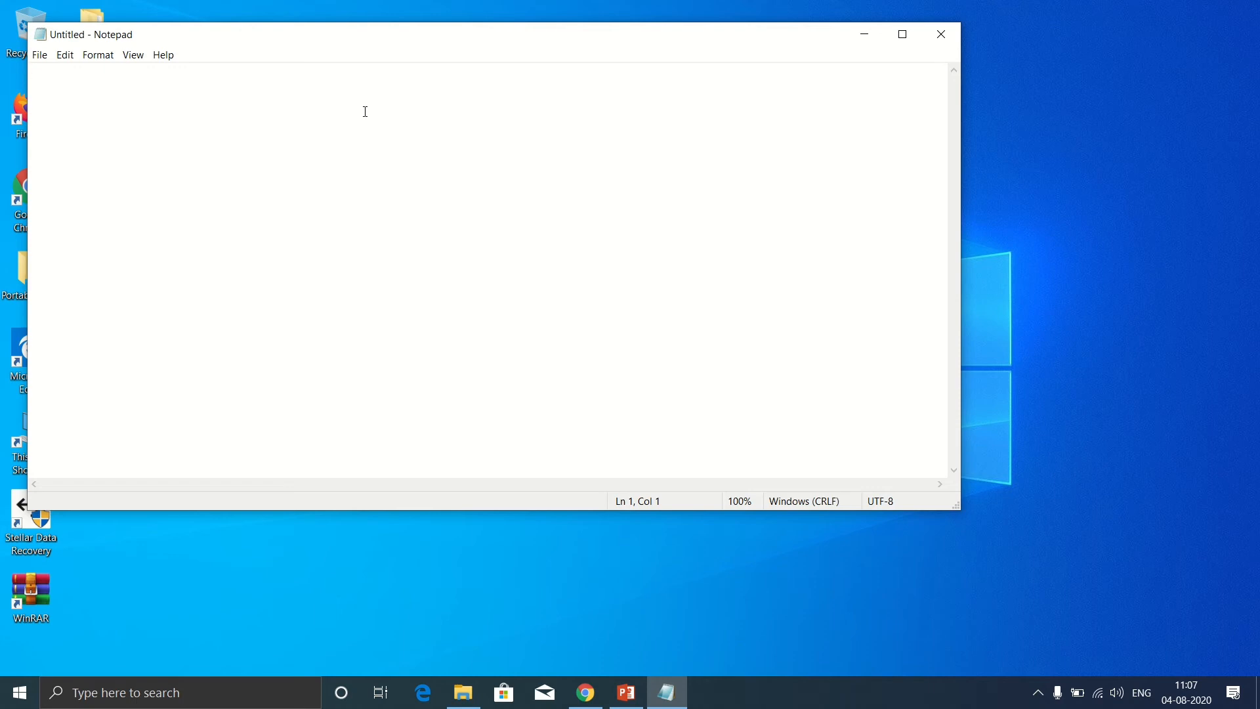
pyautogui.write('class')
pyautogui.hotkey('ctrl', 'a')
pyautogui.press('BackSpace')
pyautogui.moveTo(510, 7)
pyautogui.click(525, 33)
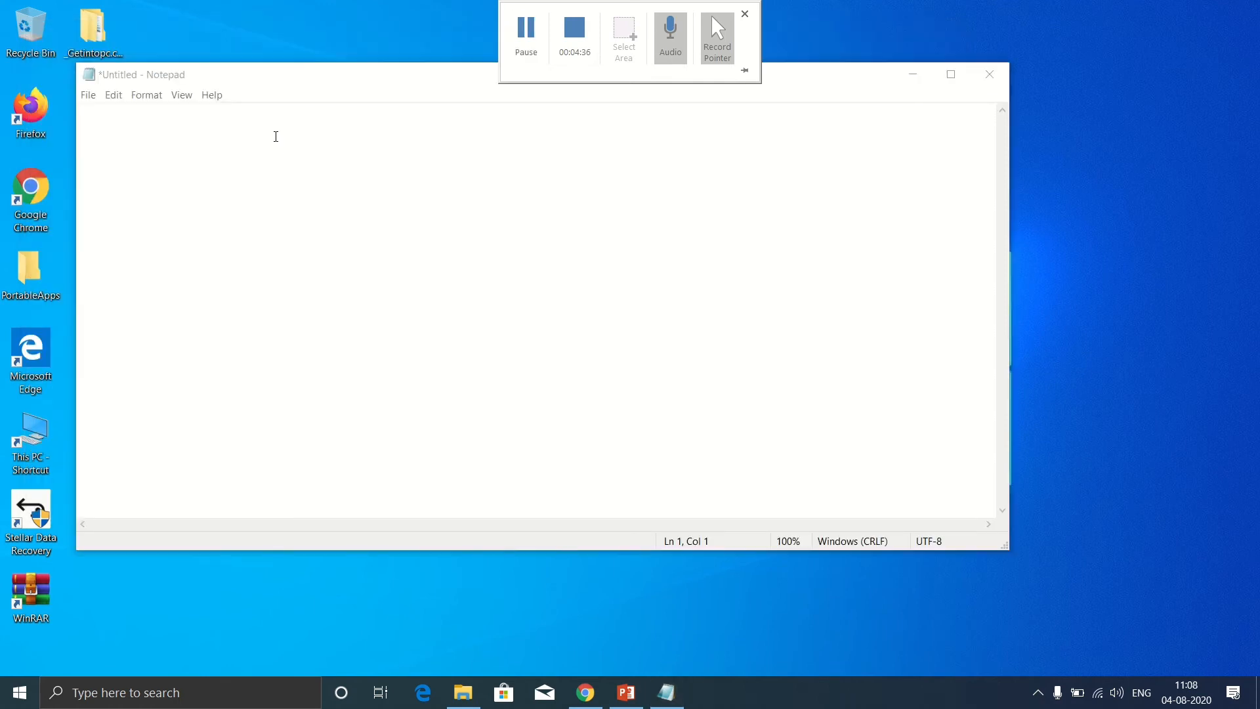
# Step: Write the opening lines of class Hello with a public static void main(String[] args) method, each followed by an opening brace
pyautogui.click(276, 136)
pyautogui.write('class Hello')
pyautogui.press('Return')
pyautogui.write('{')
pyautogui.press('Return')
pyautogui.write('public static void main(String[] args)')
pyautogui.press('Return')
pyautogui.write('{')
pyautogui.press('Return')
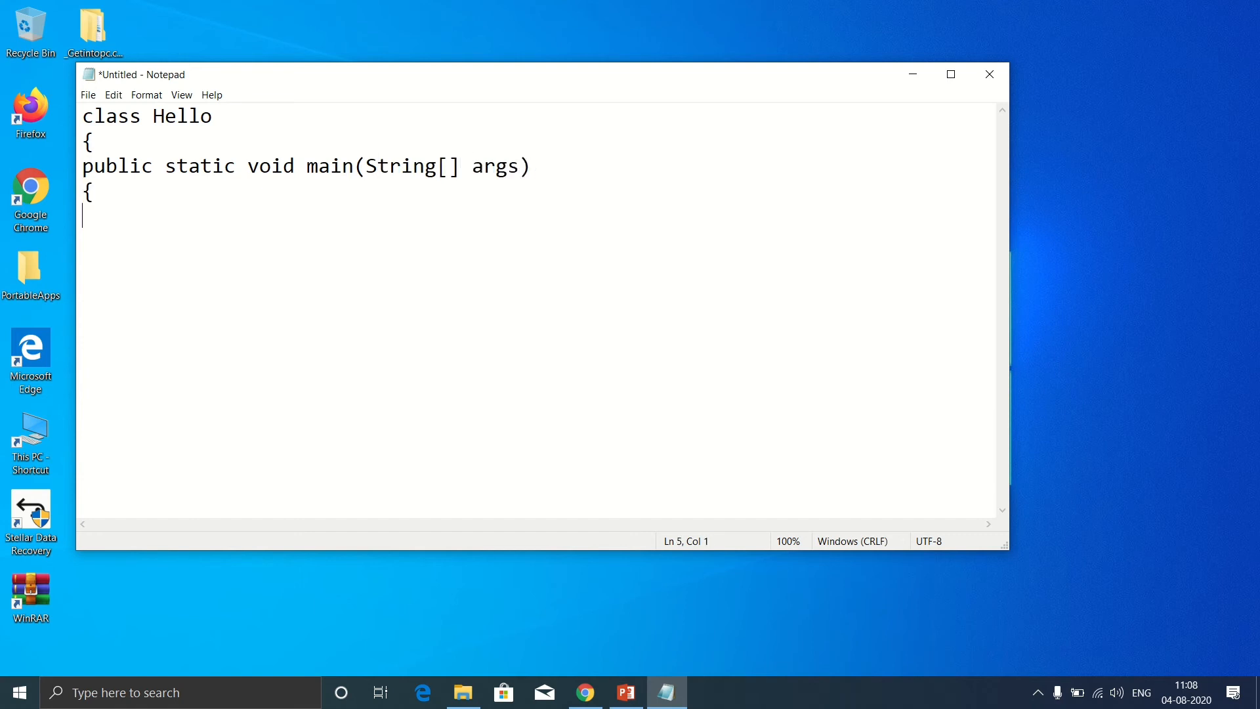
# Step: Add the statement System.out.println("Hello Youtube"); inside the main method
pyautogui.write('System.out.printlkn')
pyautogui.press('BackSpace')
pyautogui.press('BackSpace')
pyautogui.press('BackSpace')
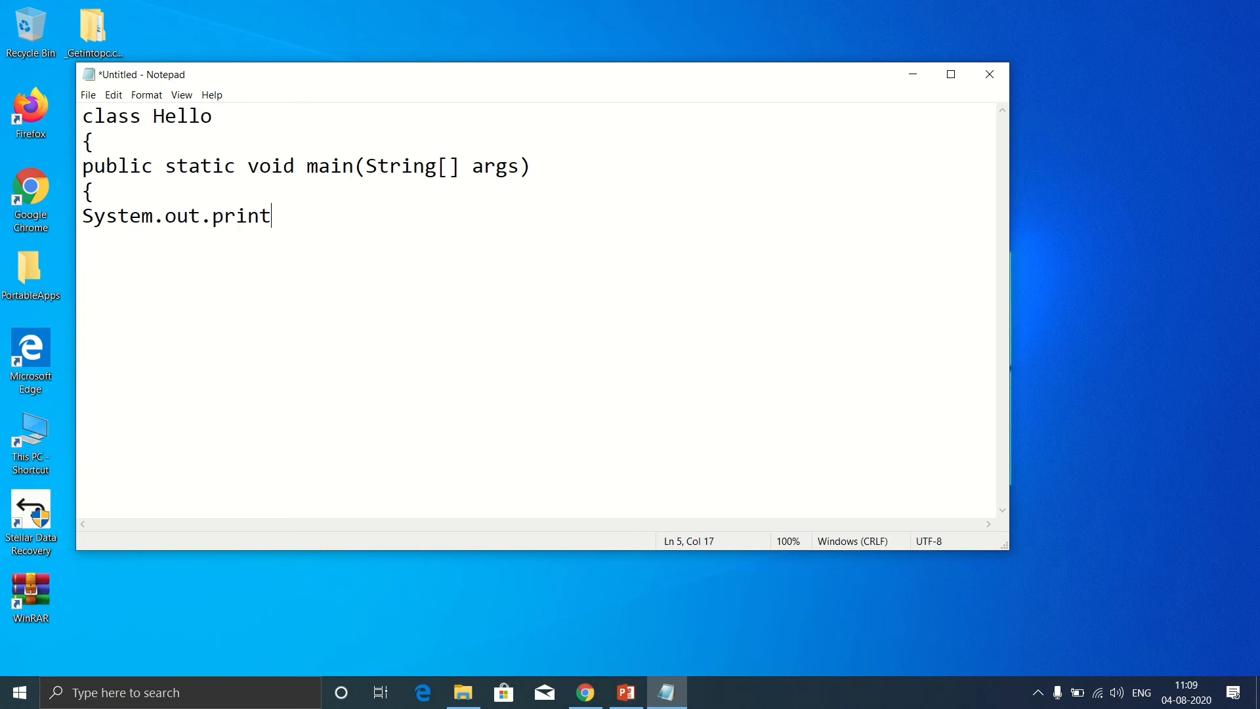
pyautogui.write('ln("Hello Youtube')
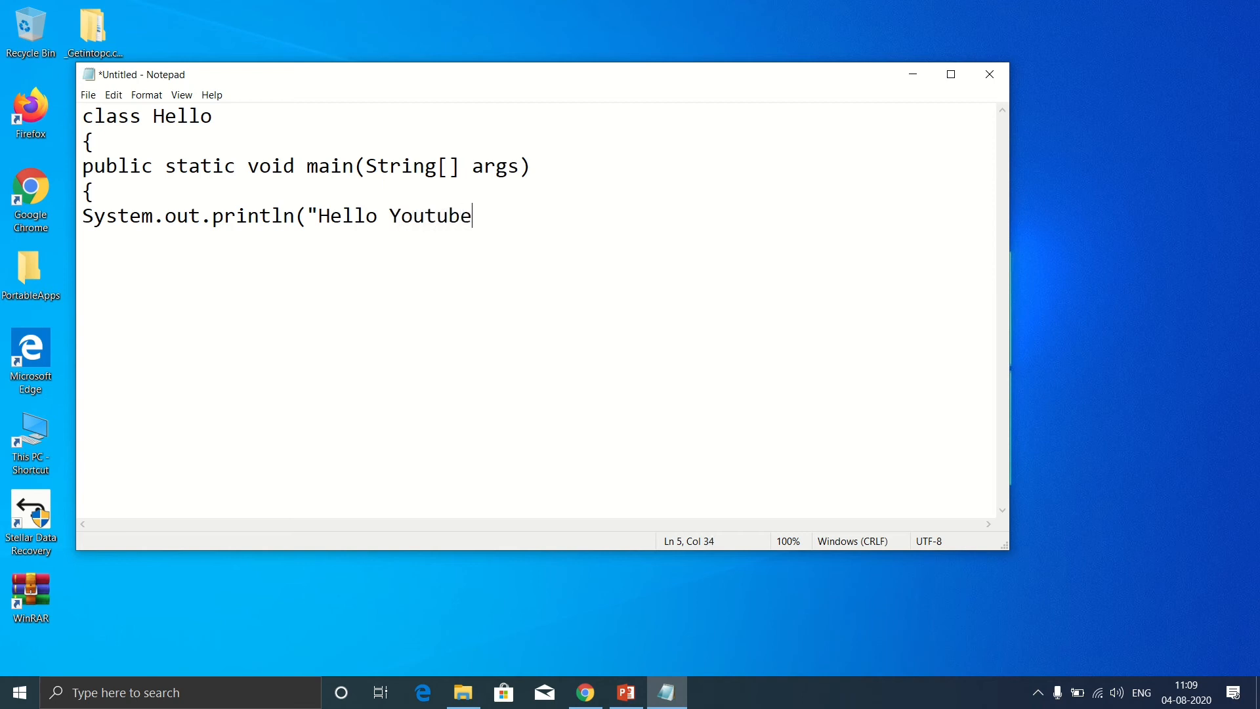
pyautogui.write("')")
pyautogui.press('BackSpace')
pyautogui.press('BackSpace')
pyautogui.write('"0')
pyautogui.press('BackSpace')
pyautogui.write('):')
pyautogui.press('Return')
pyautogui.press('BackSpace')
pyautogui.press('BackSpace')
pyautogui.write(';')
pyautogui.press('Return')
# Step: Close the main method and the class with two closing braces on separate lines
pyautogui.write('{')
pyautogui.press('BackSpace')
pyautogui.write('}')
pyautogui.press('Return')
pyautogui.write('}')
# Step: Highlight the class name Hello in the first line of the code
pyautogui.click(234, 122)
pyautogui.hotkey('shift', 'Left')
pyautogui.hotkey('shift', 'Left')
pyautogui.hotkey('shift', 'Left')
pyautogui.hotkey('shift', 'Left')
pyautogui.hotkey('shift', 'Left')
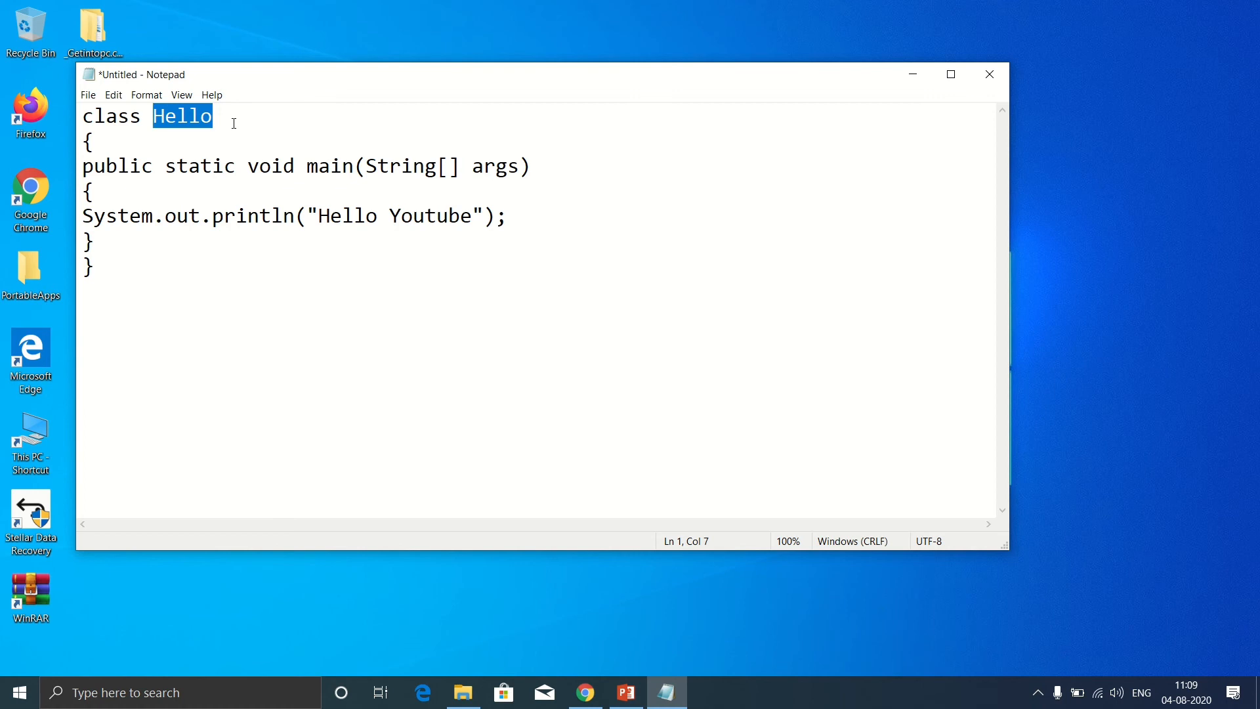
# Step: Save the program as Hello.java in the Downloads folder and close Notepad
pyautogui.hotkey('ctrl', 's')
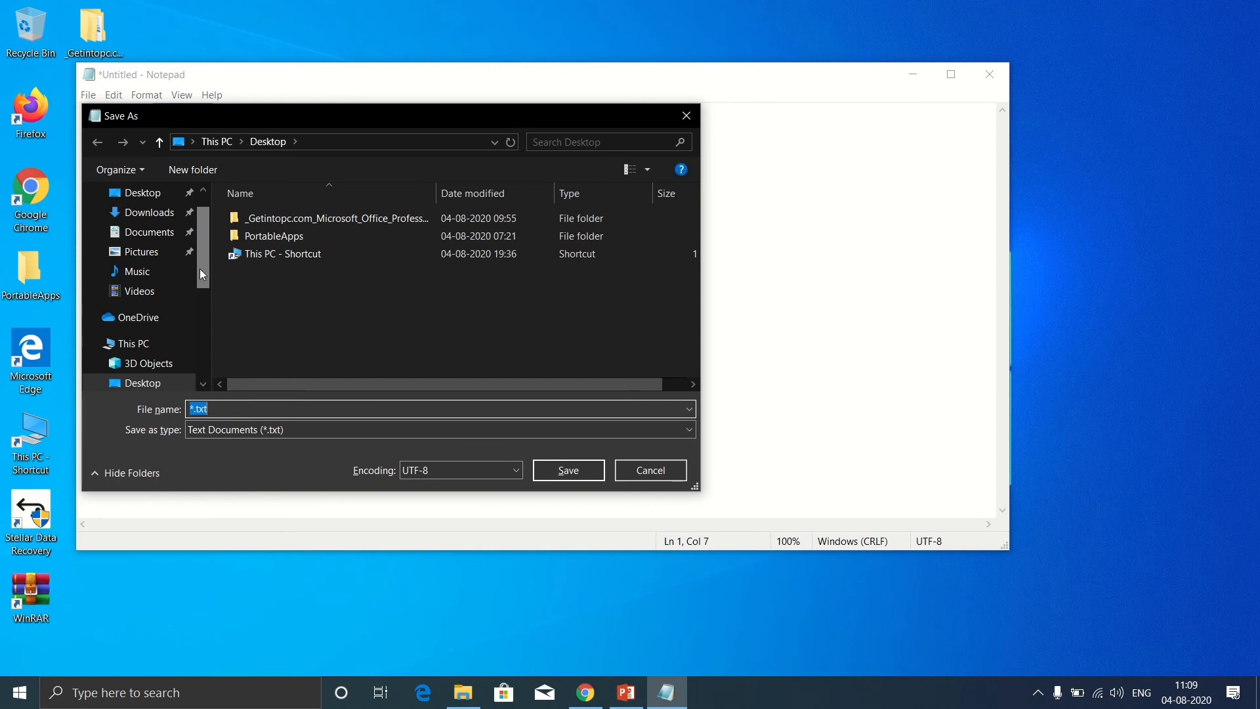
pyautogui.click(206, 311)
pyautogui.moveTo(204, 305); pyautogui.dragTo(203, 277)
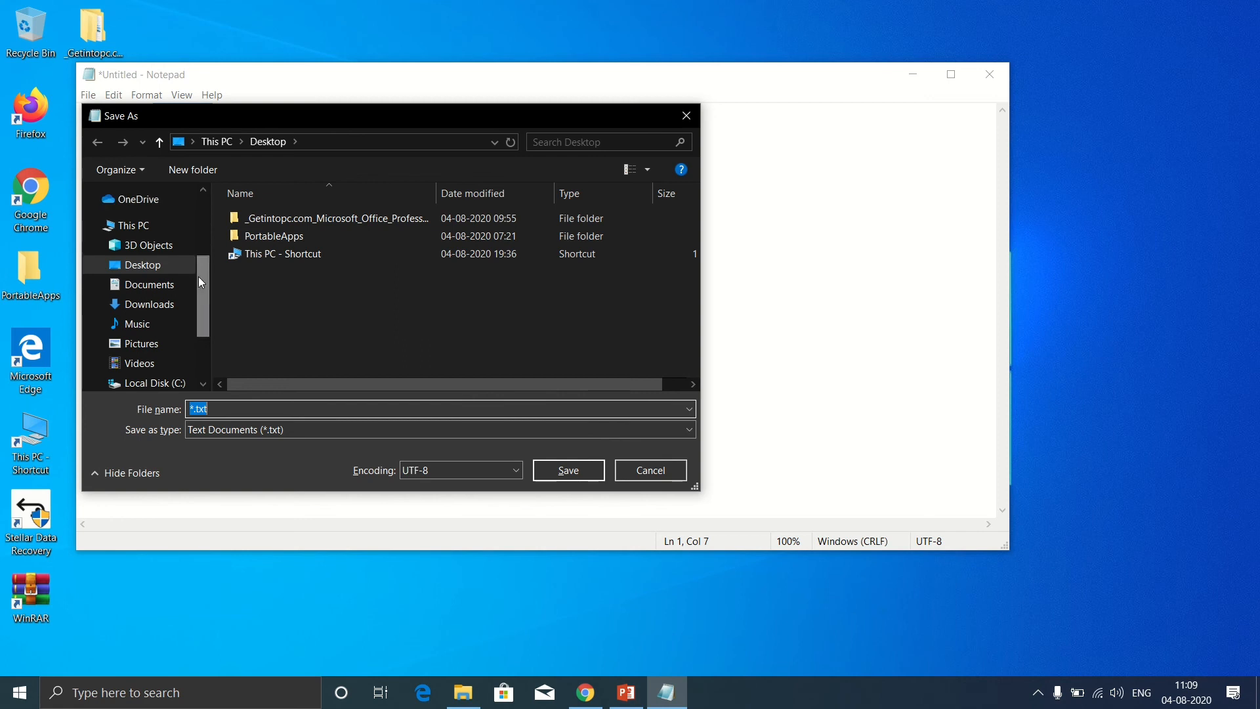
pyautogui.click(176, 314)
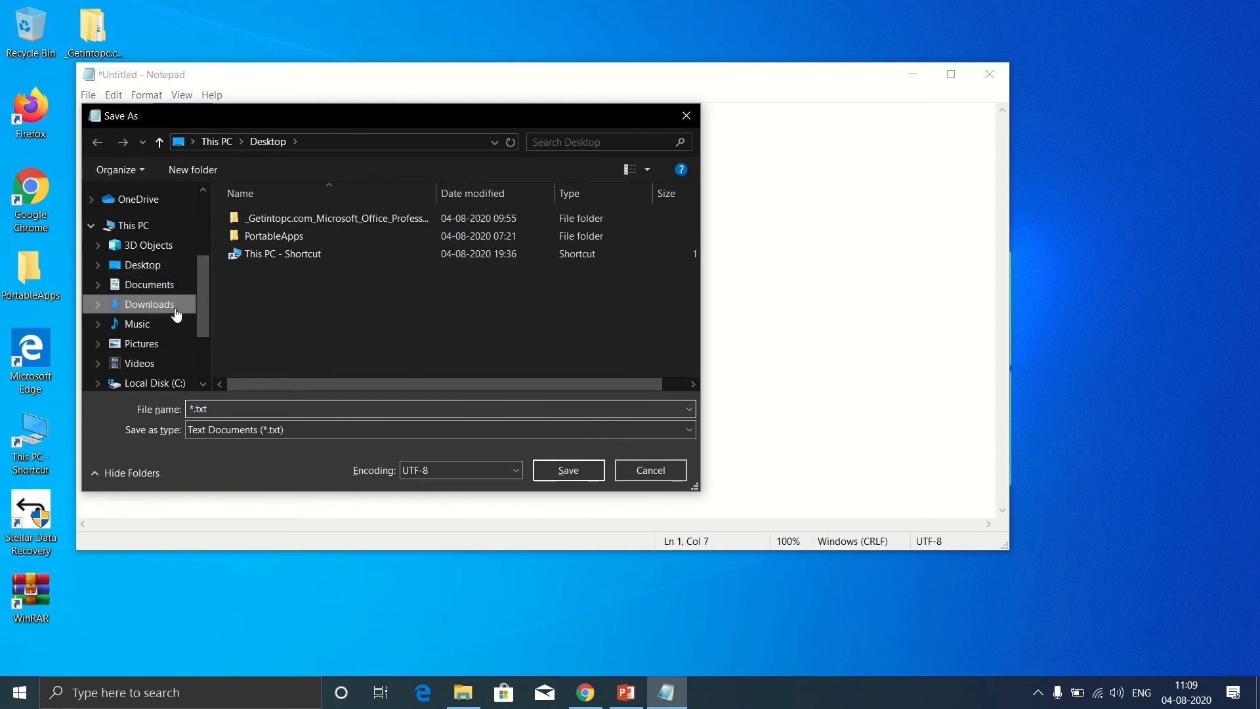
pyautogui.click(233, 406)
pyautogui.write('Hello.java')
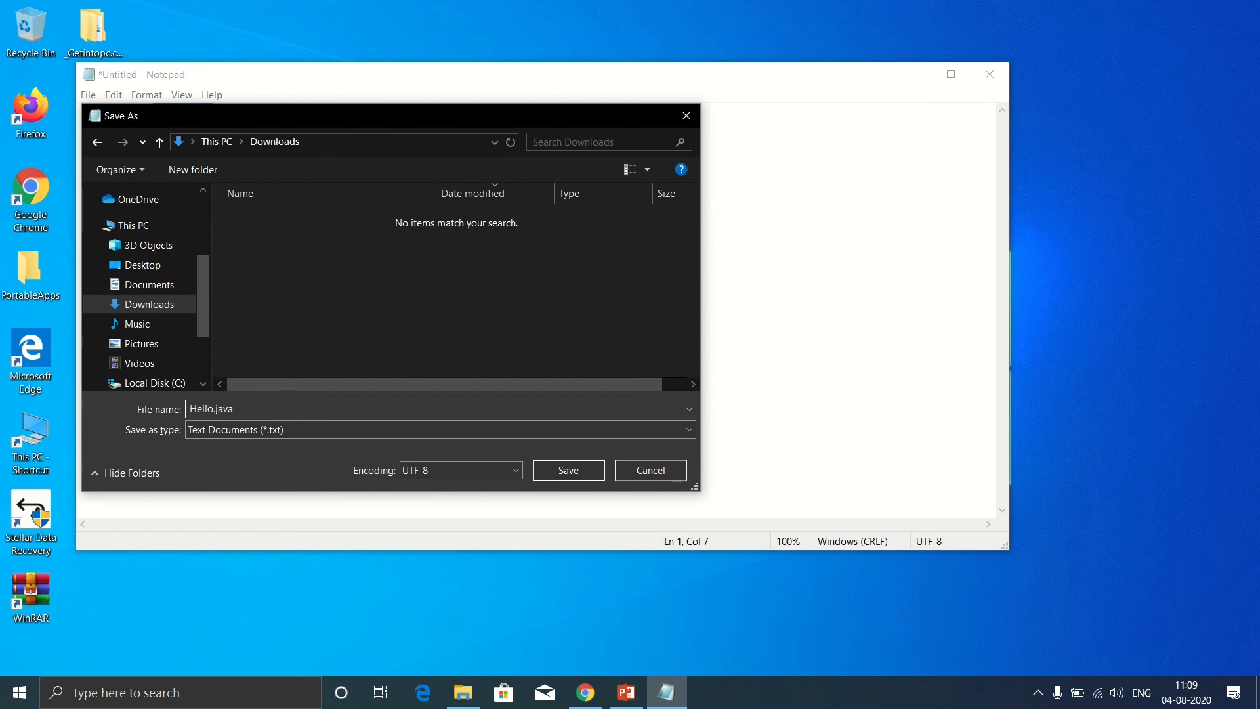
pyautogui.press('Return')
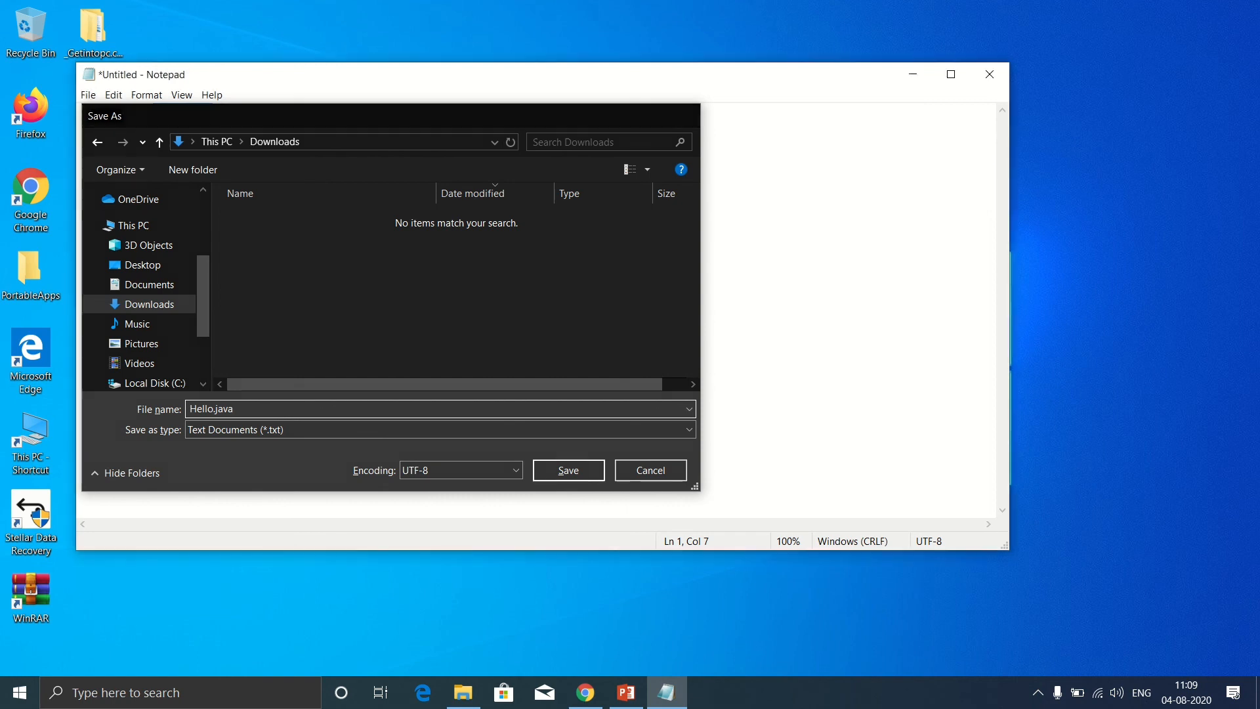
pyautogui.click(990, 77)
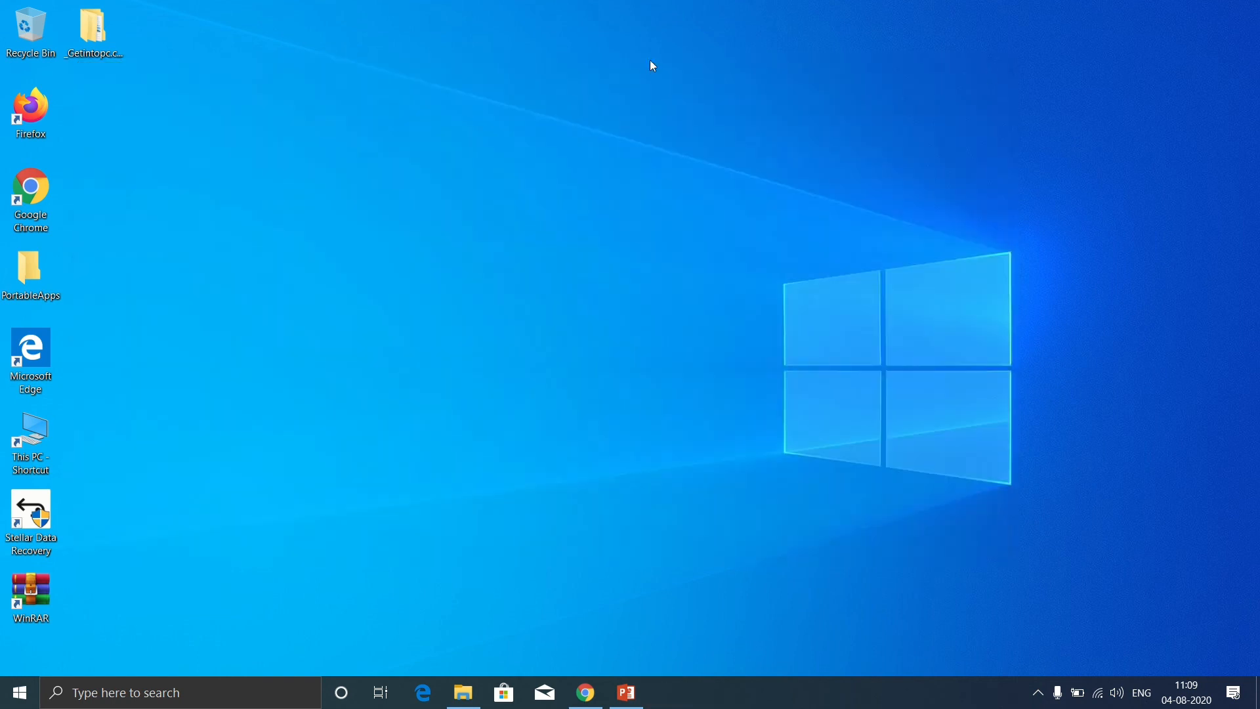
# Step: Go to the Downloads folder in File Explorer and open a Command Prompt in that folder
pyautogui.doubleClick(41, 434)
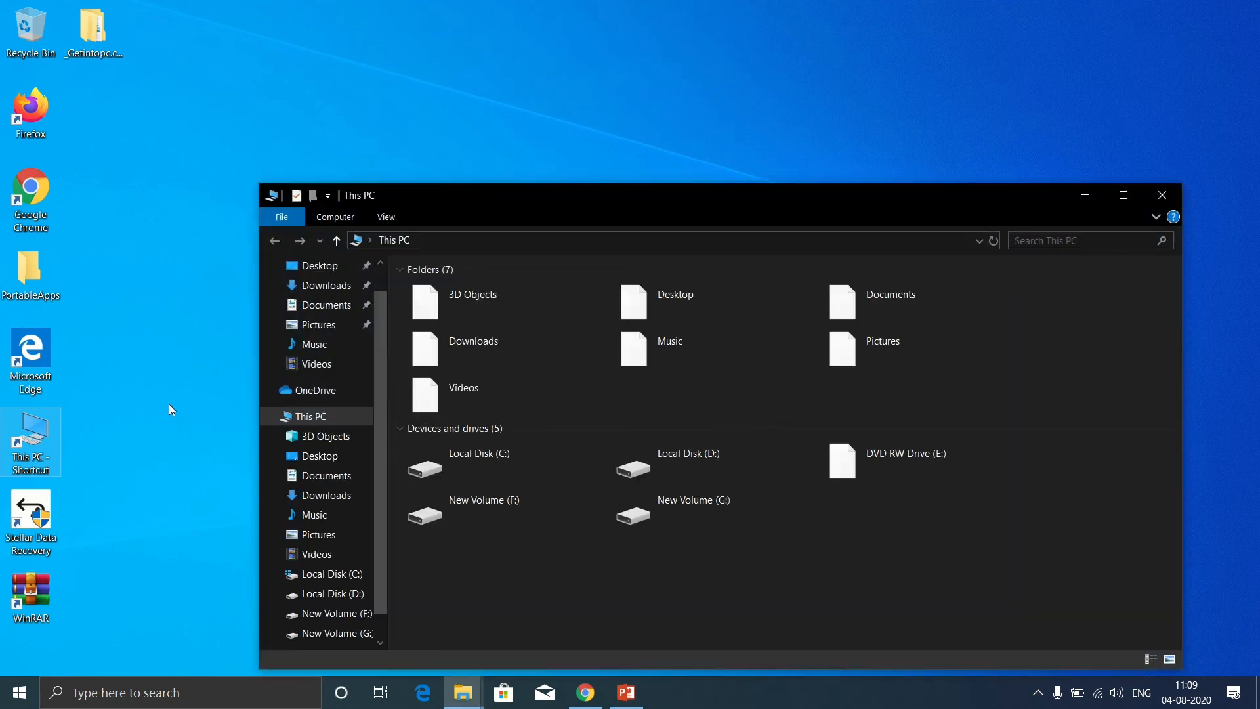
pyautogui.click(331, 292)
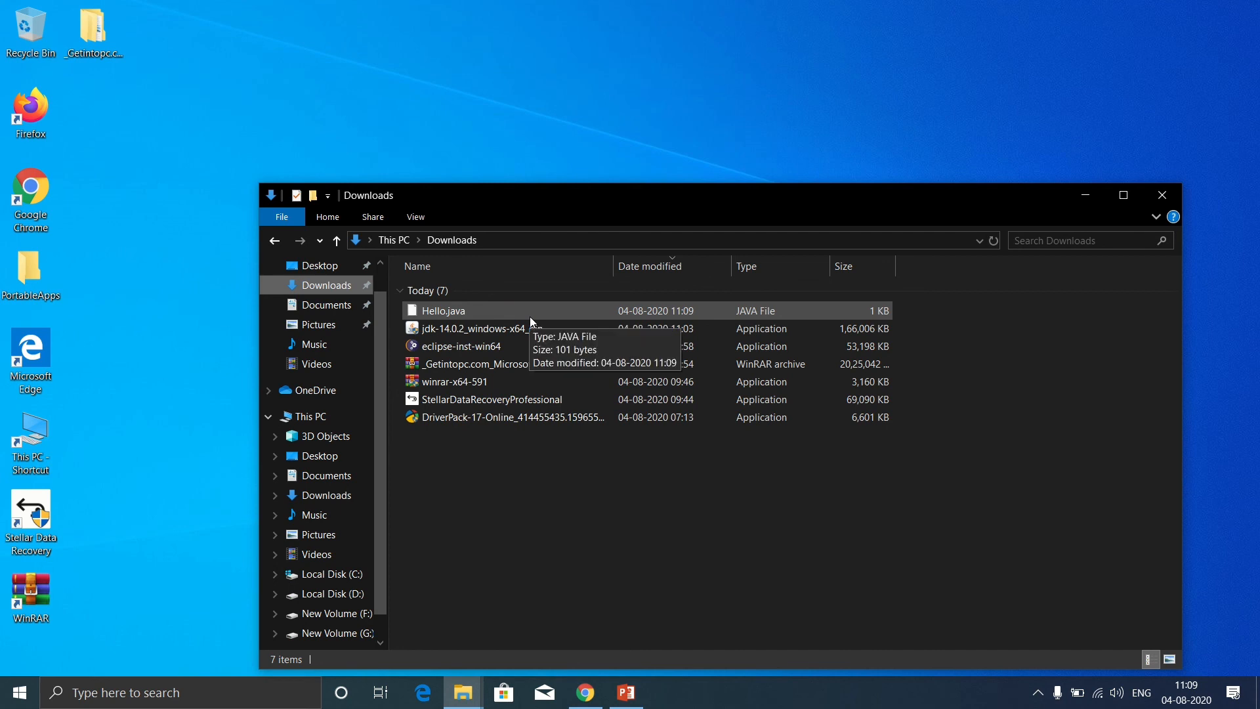
pyautogui.click(624, 239)
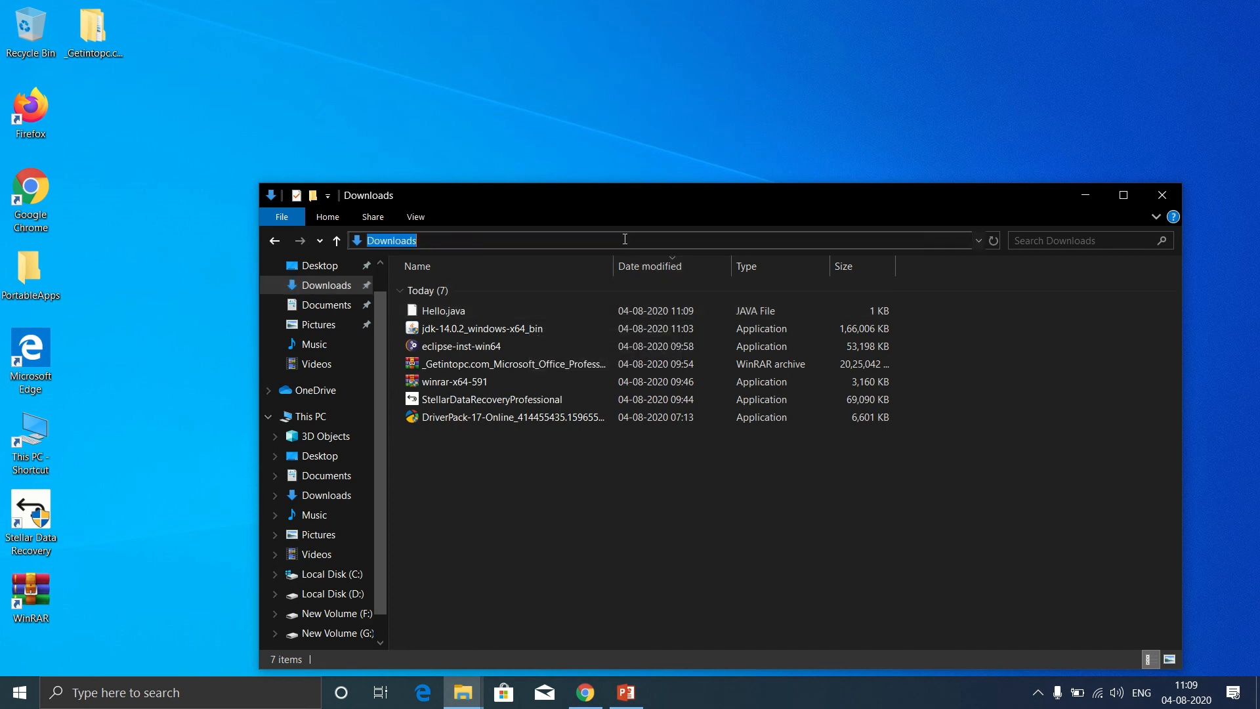
pyautogui.press('BackSpace')
pyautogui.write('cmd')
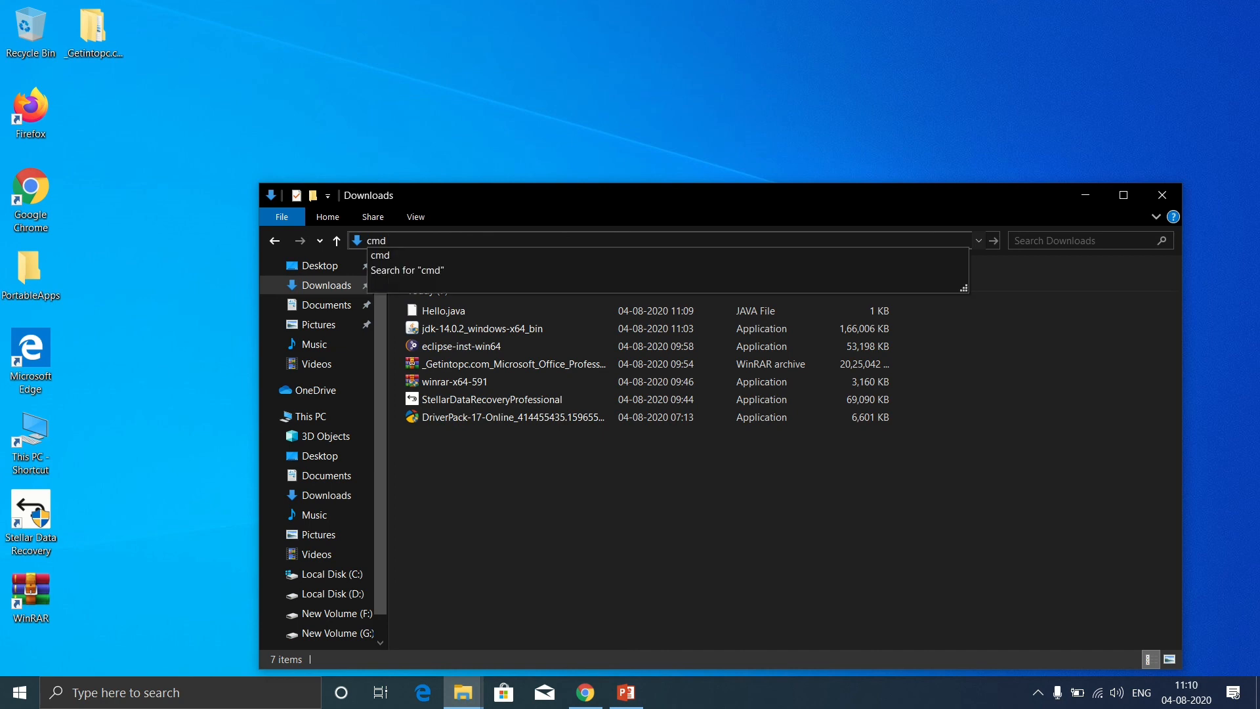
pyautogui.press('Return')
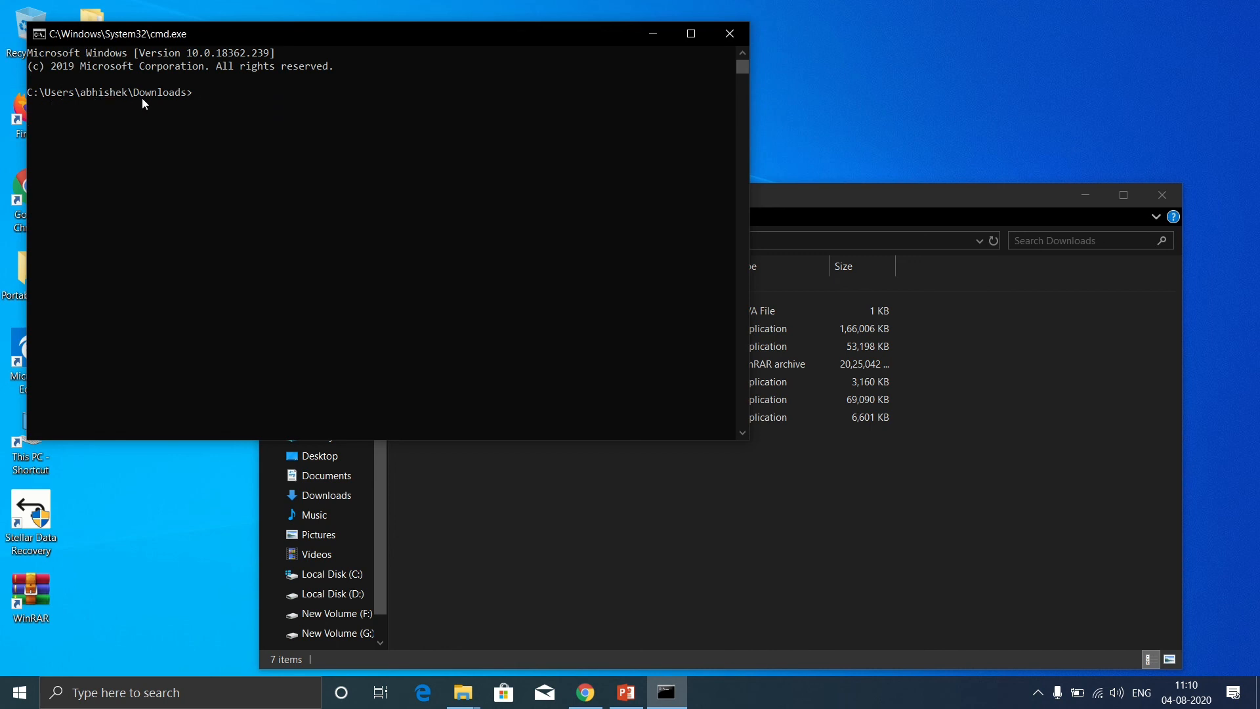
# Step: Compile Hello.java with javac and try to run it with java hello
pyautogui.write('javac Hello.java')
pyautogui.press('Return')
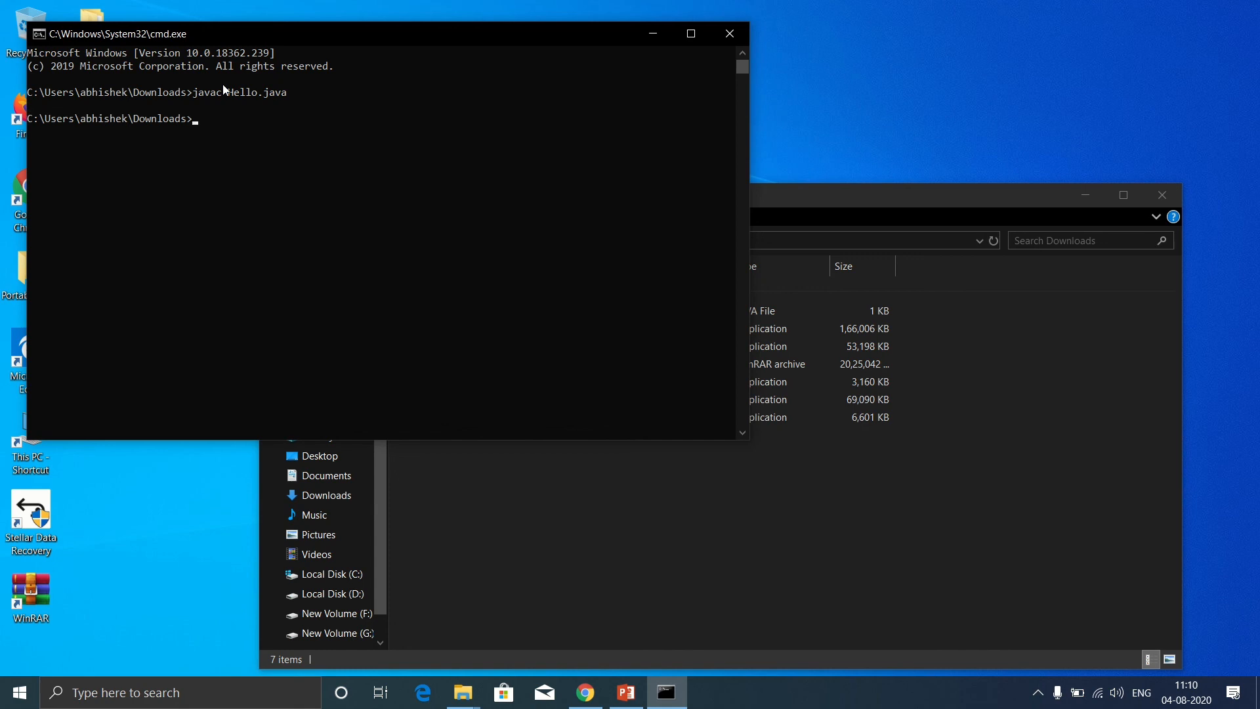
pyautogui.write('java hello')
pyautogui.press('Return')
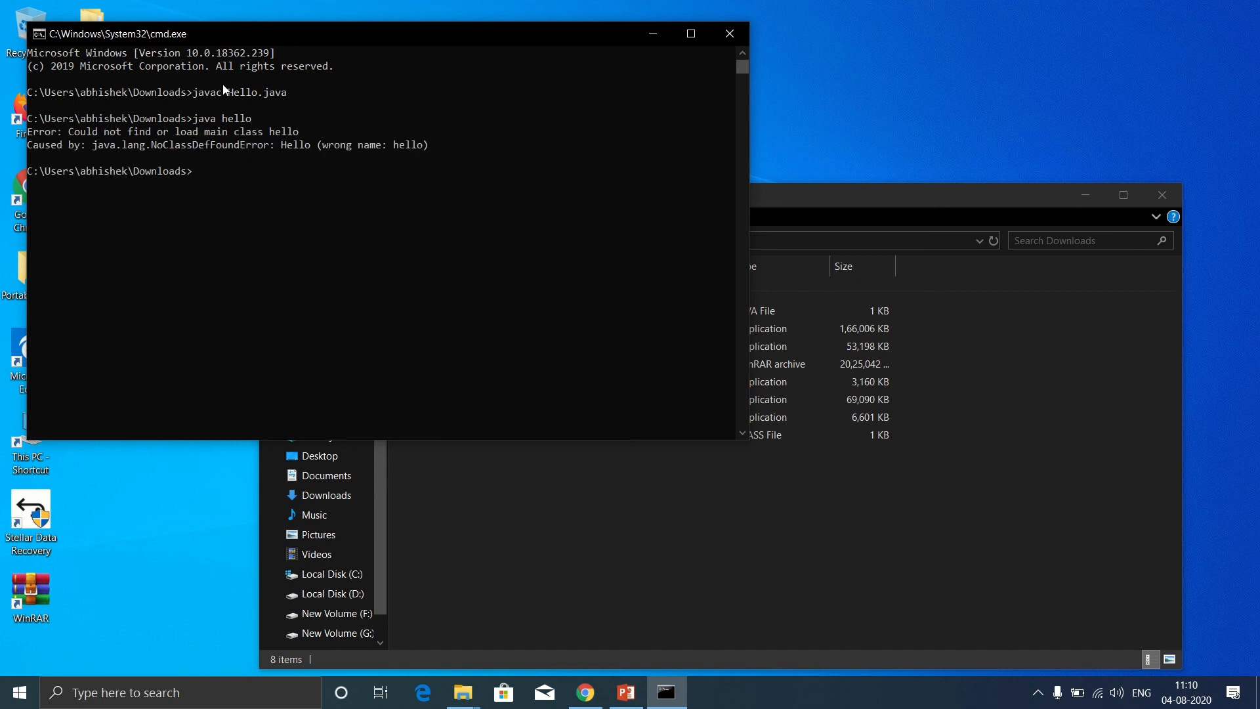
# Step: Rerun the java command with the class name corrected to Hello
pyautogui.press('Up')
pyautogui.press('BackSpace')
pyautogui.press('BackSpace')
pyautogui.press('BackSpace')
pyautogui.press('BackSpace')
pyautogui.press('BackSpace')
pyautogui.write('Hello')
pyautogui.press('Return')
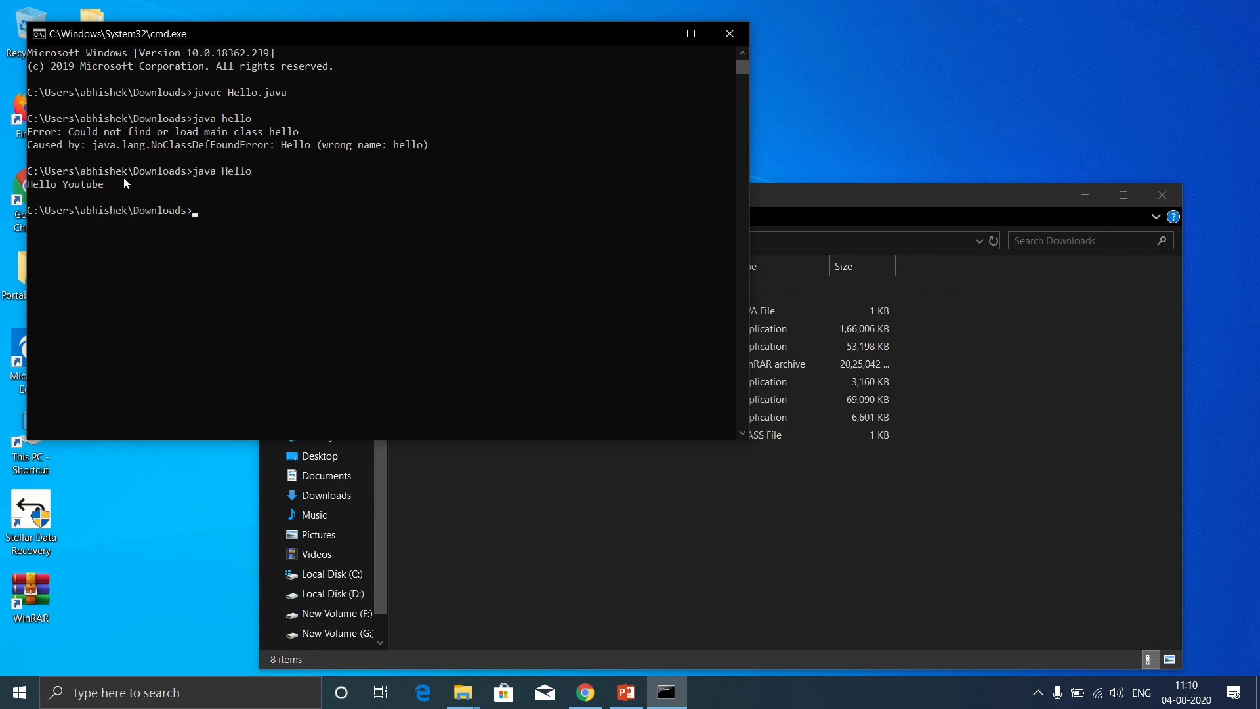
# Step: Highlight the program's output line, and close the Command Prompt and the Downloads window
pyautogui.moveTo(126, 185); pyautogui.dragTo(29, 192)
pyautogui.click(160, 262)
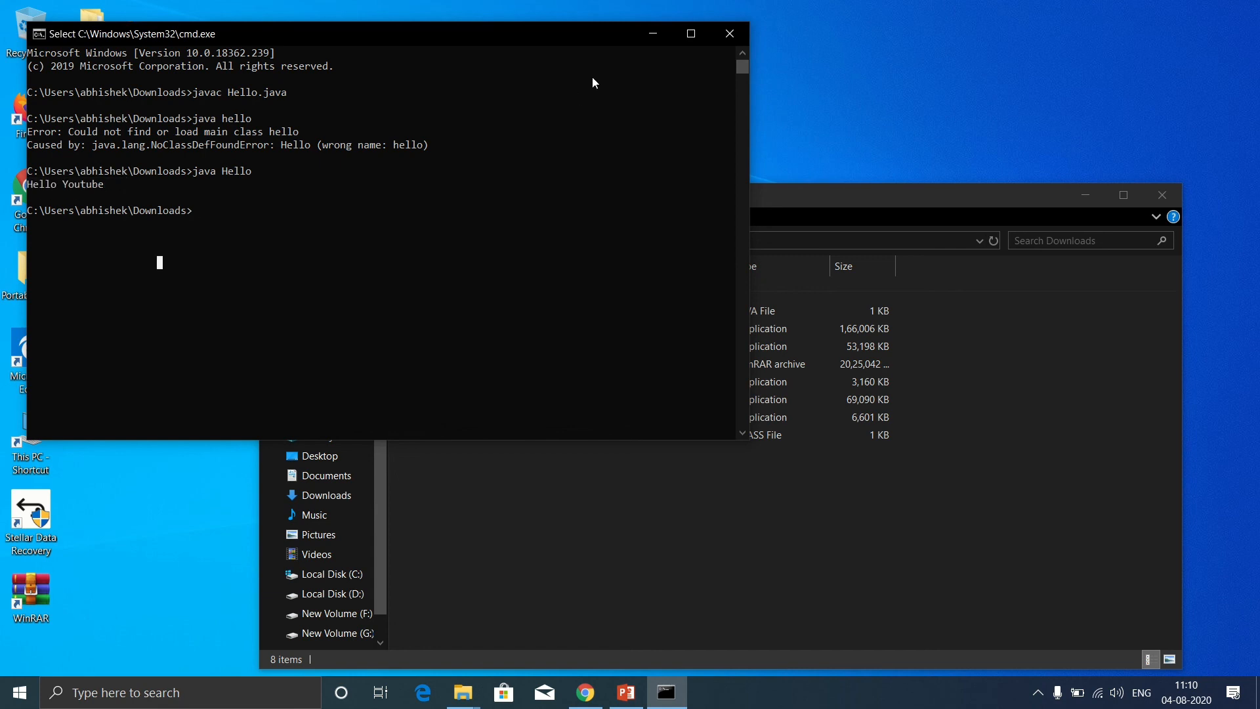
pyautogui.click(726, 34)
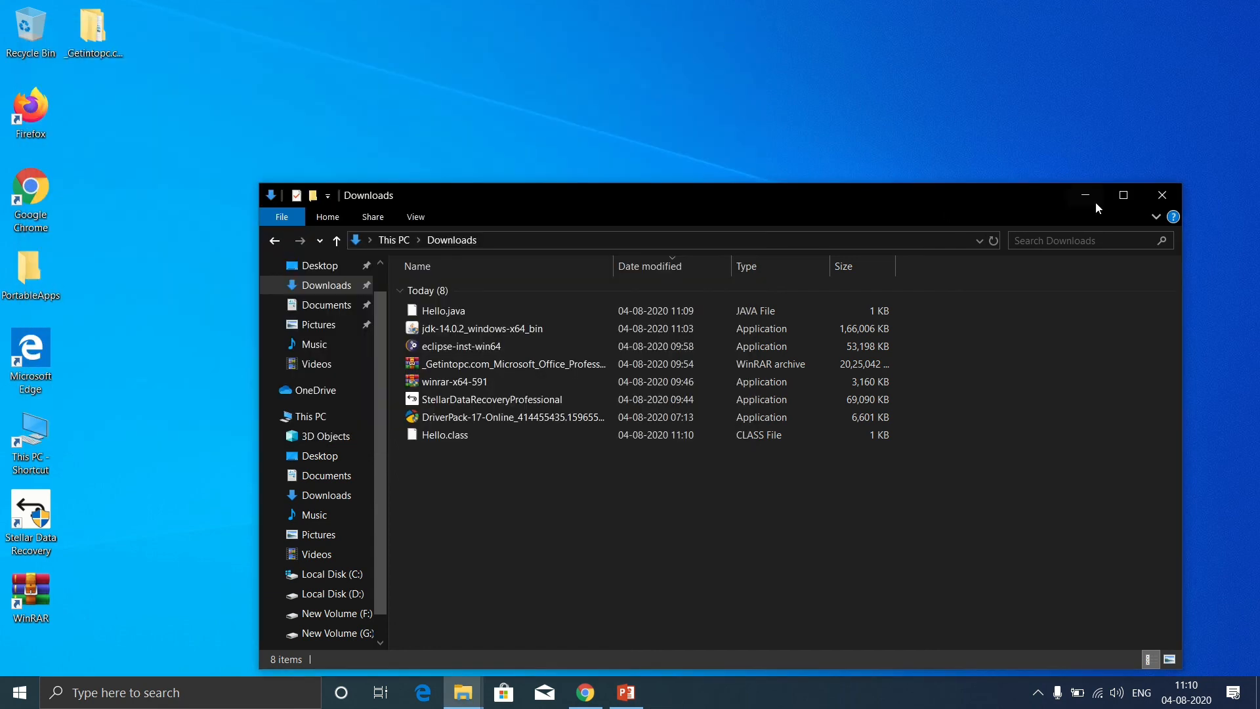
pyautogui.click(1152, 195)
pyautogui.rightClick(1151, 195)
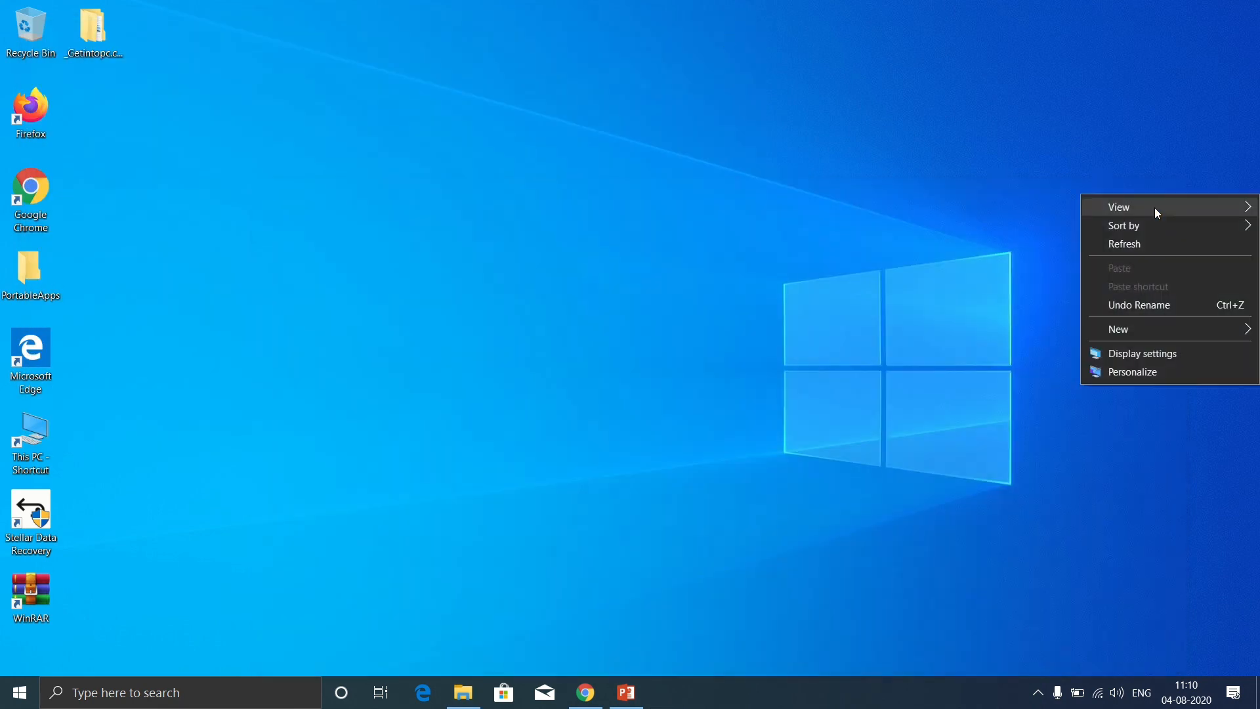
pyautogui.click(1160, 243)
pyautogui.rightClick(1159, 242)
pyautogui.click(1167, 289)
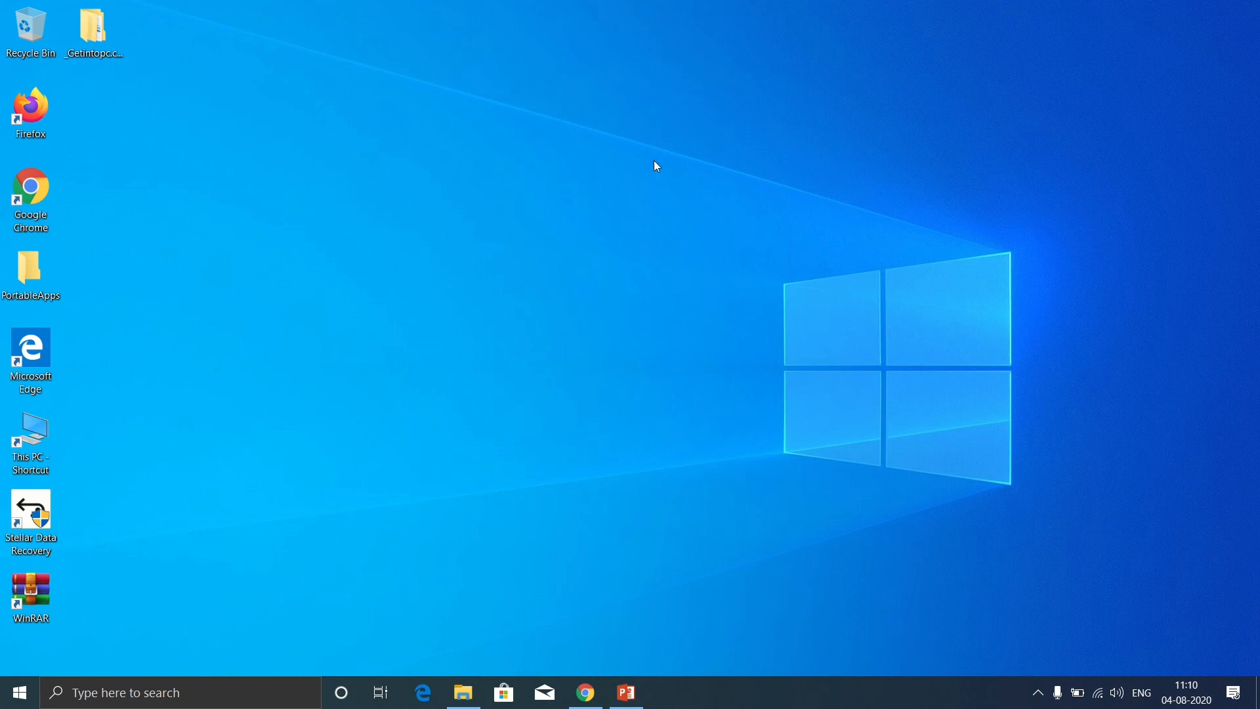
pyautogui.moveTo(667, 2)
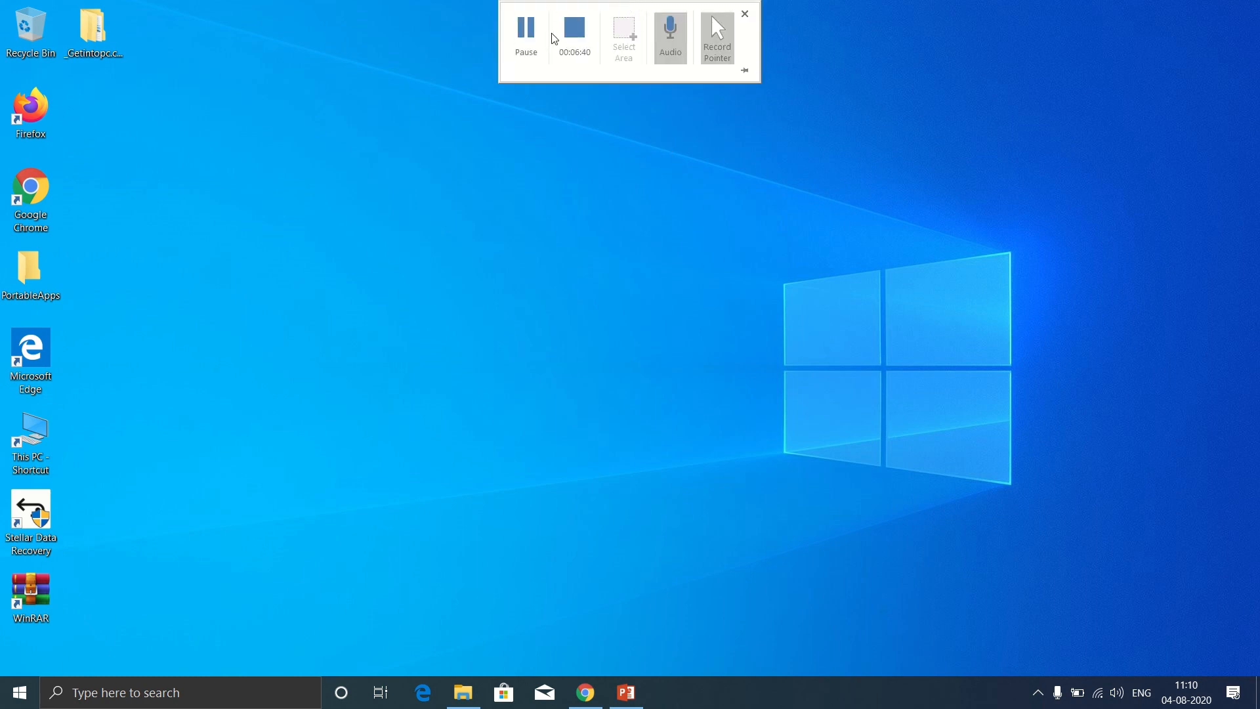